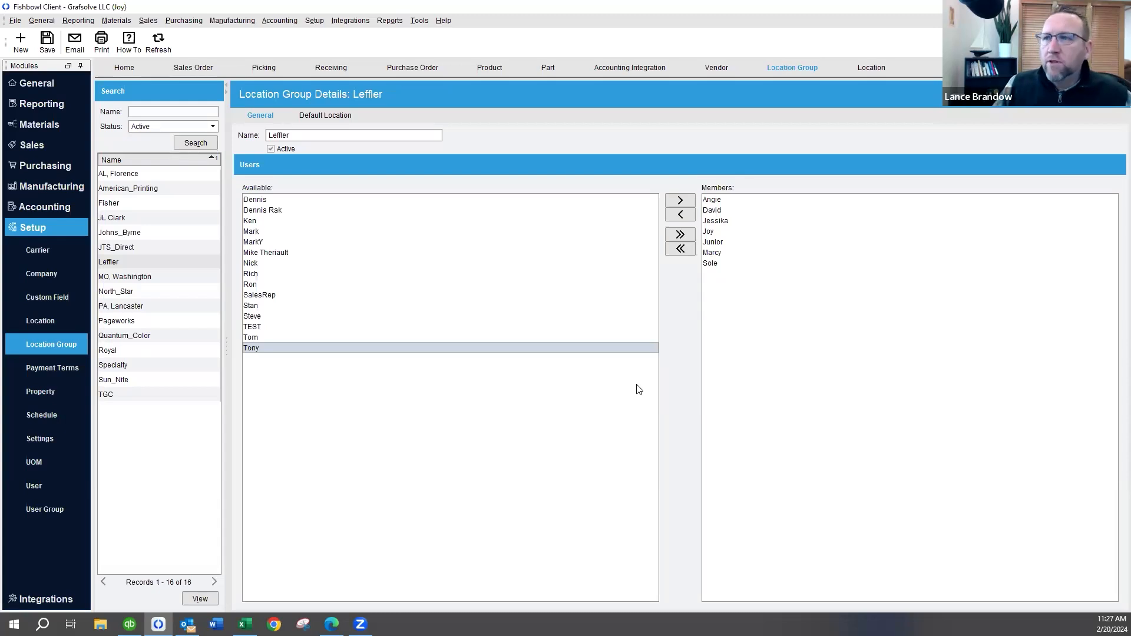
Open the Stock location of the AL, Florence group and check its default customer choices without changing the customer
left_click(870, 68)
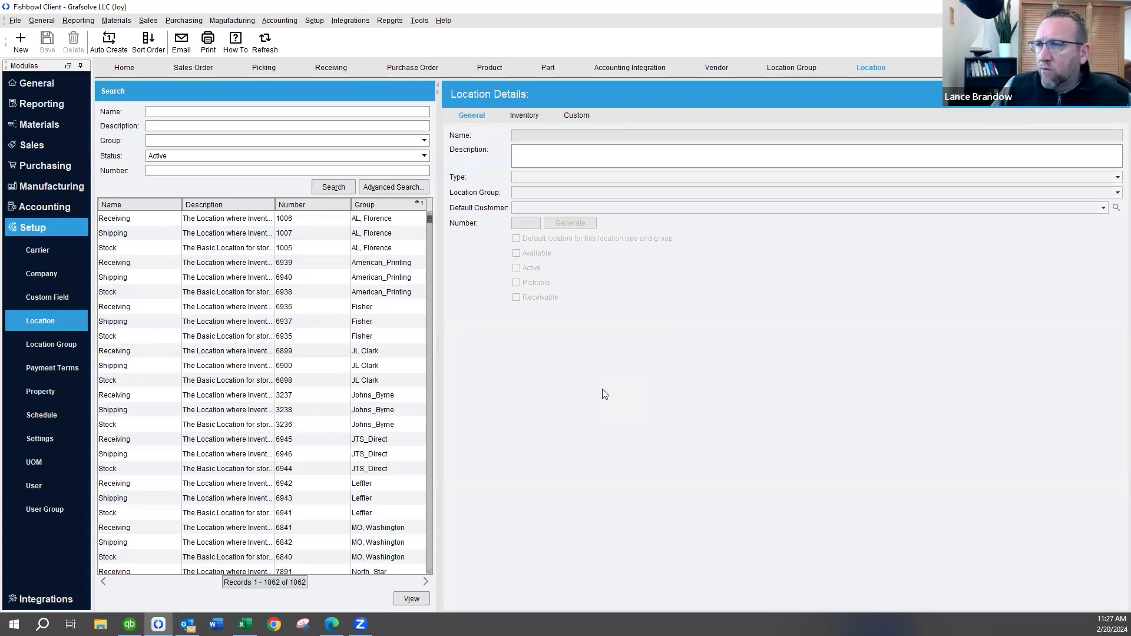
left_click(222, 250)
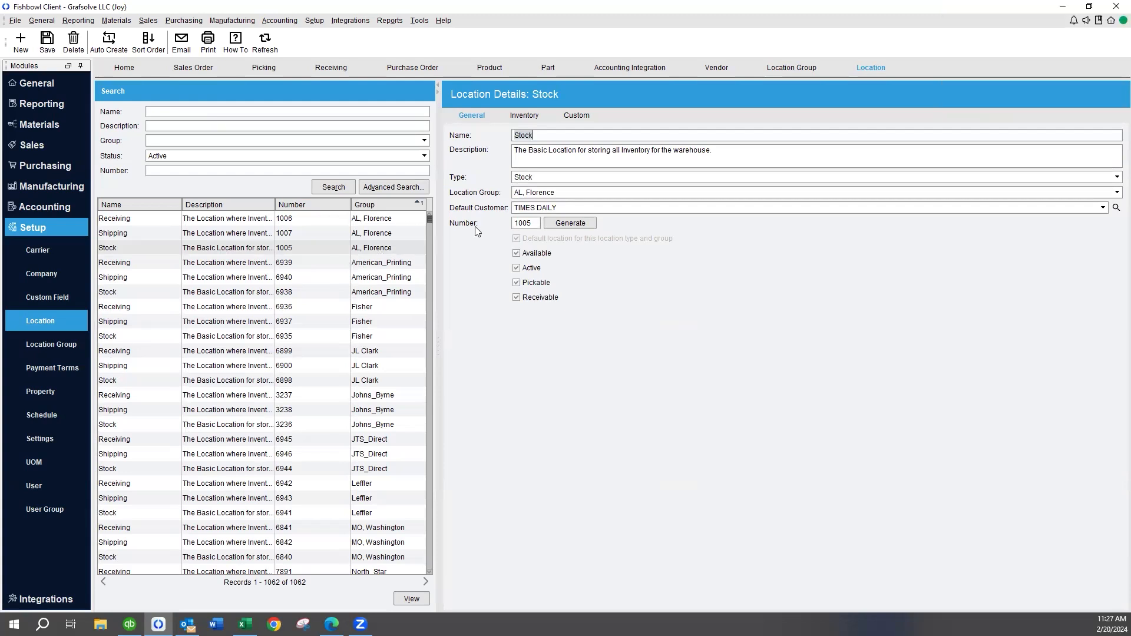
left_click(570, 207)
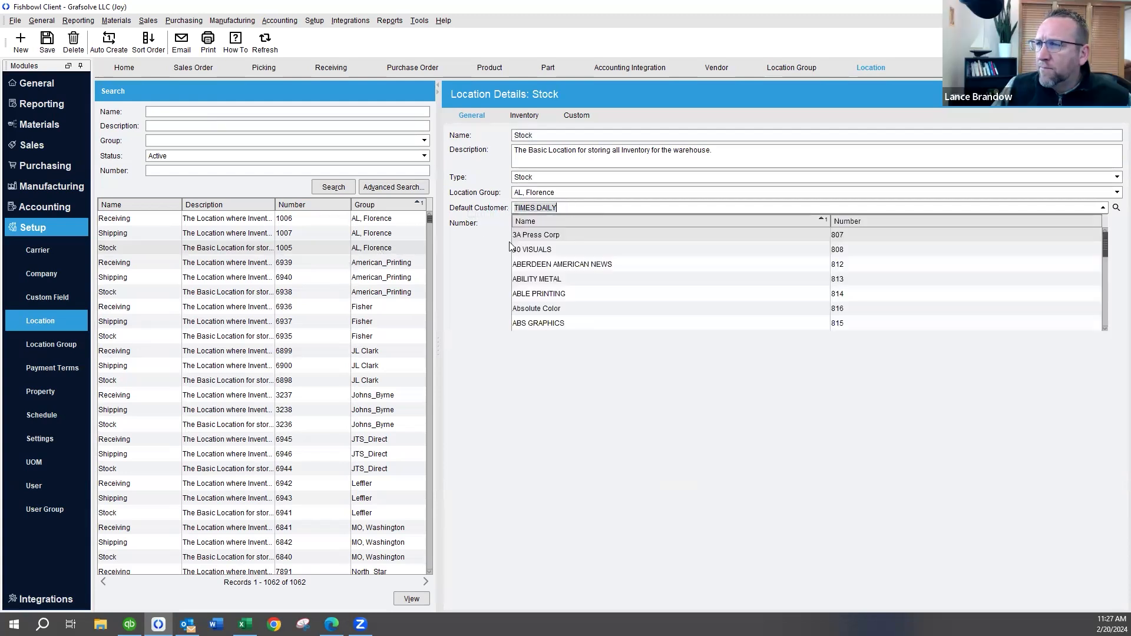
left_click(455, 316)
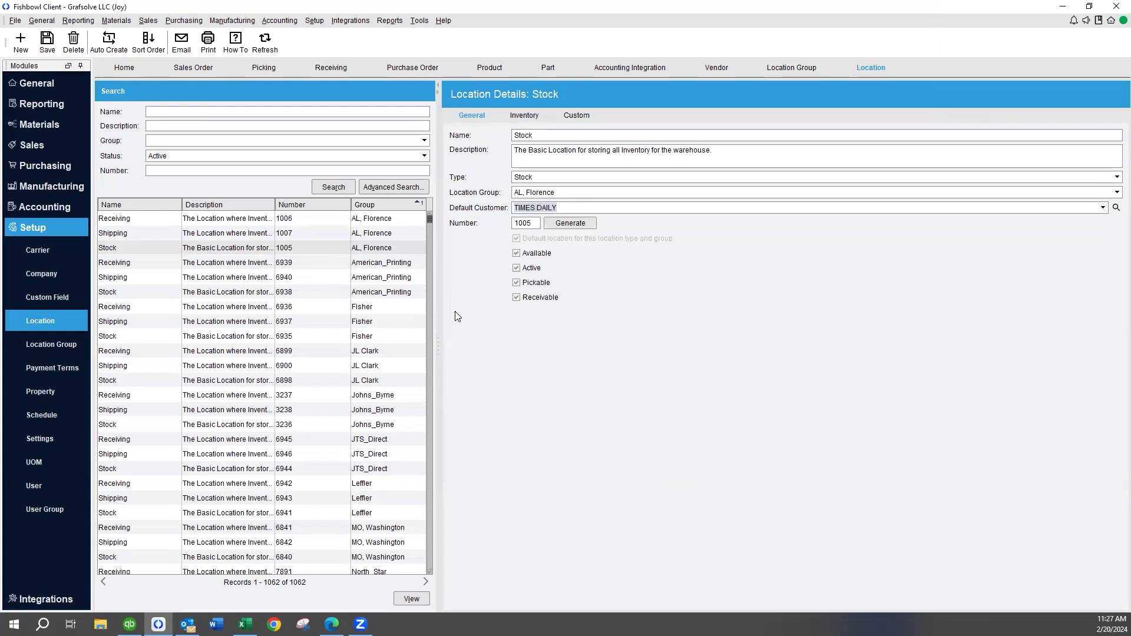
left_click(537, 176)
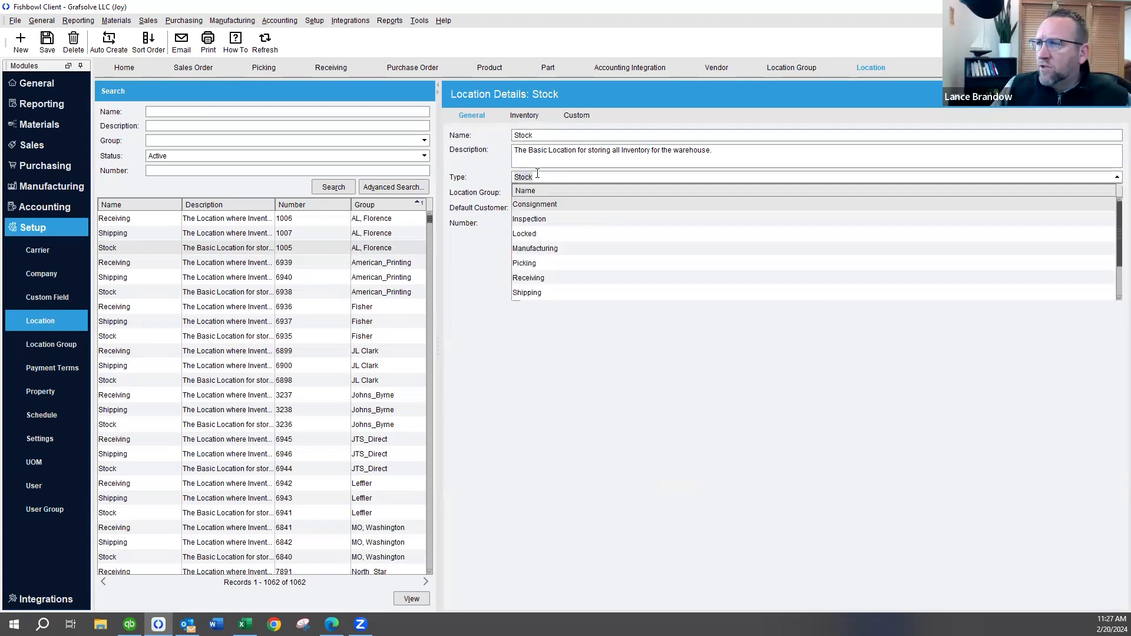
left_click(553, 206)
left_click(567, 177)
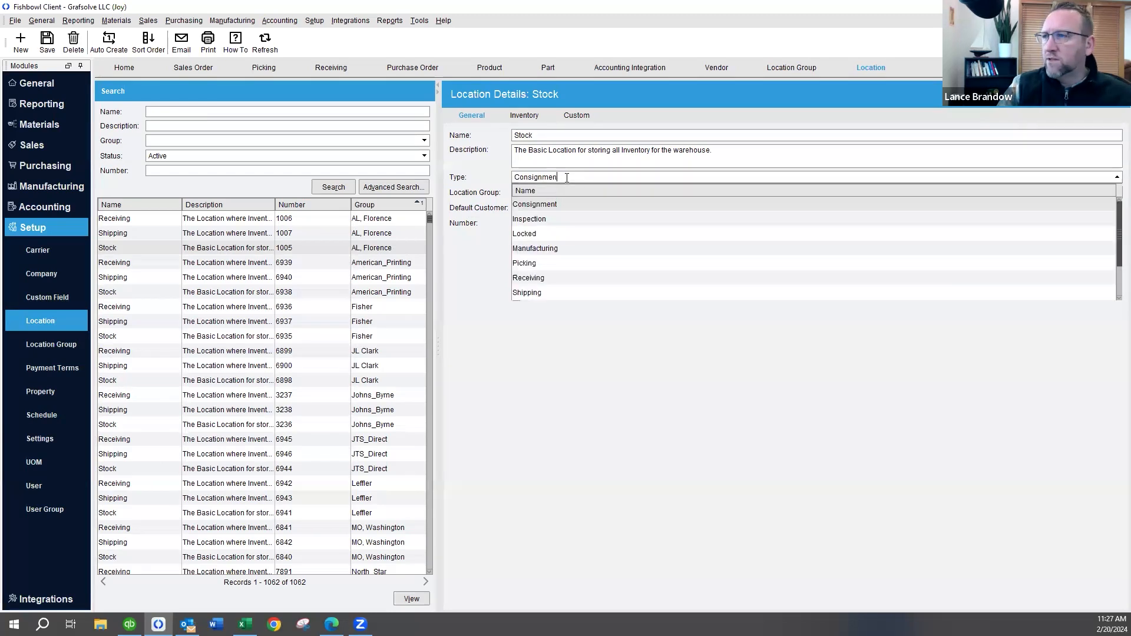
key("BackSpace")
key("BackSpace")
key("BackSpace")
key("BackSpace")
key("BackSpace")
key("BackSpace")
key("BackSpace")
key("BackSpace")
key("BackSpace")
key("BackSpace")
key("BackSpace")
type("stock")
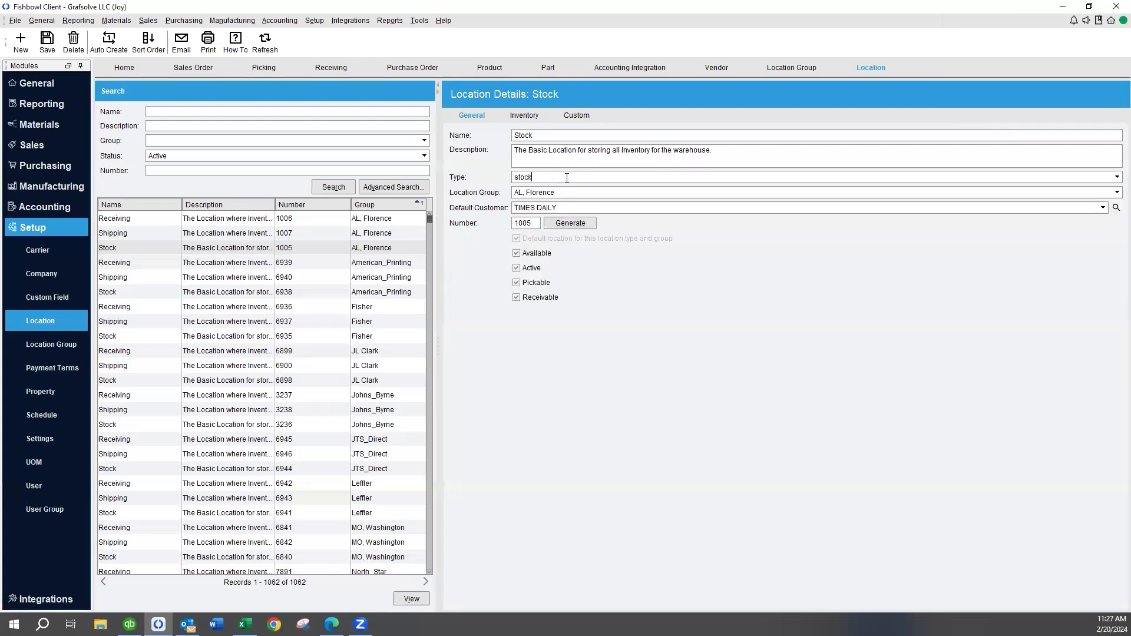
left_click(522, 205)
Rename the AL, Florence Stock location to Times Daily and save the record
left_click(538, 134)
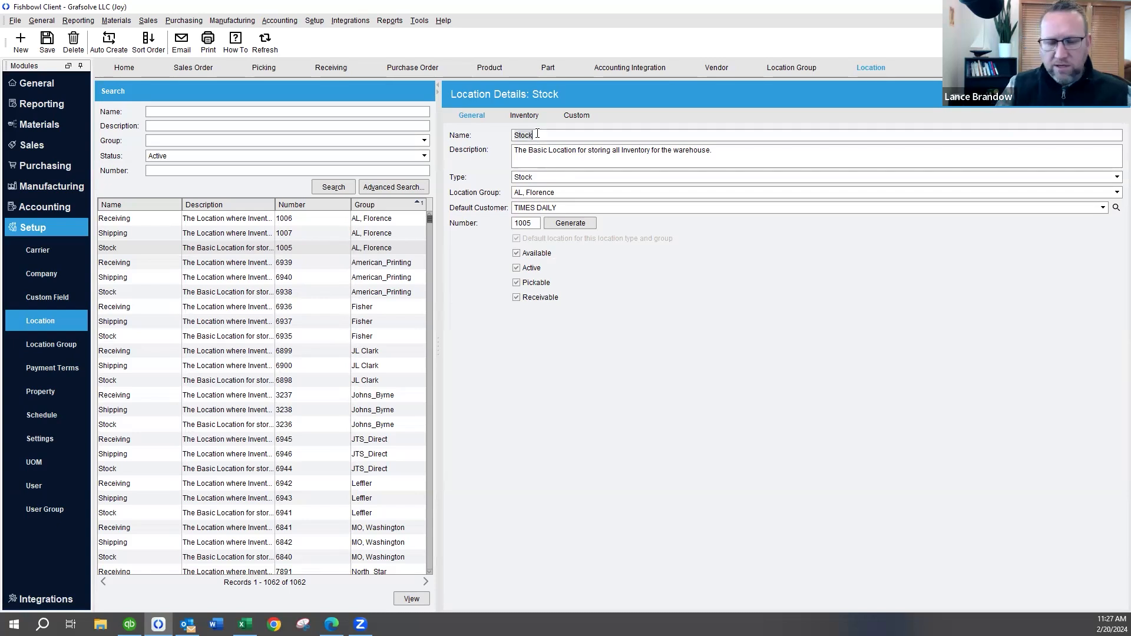
type("To")
type("imes Daily")
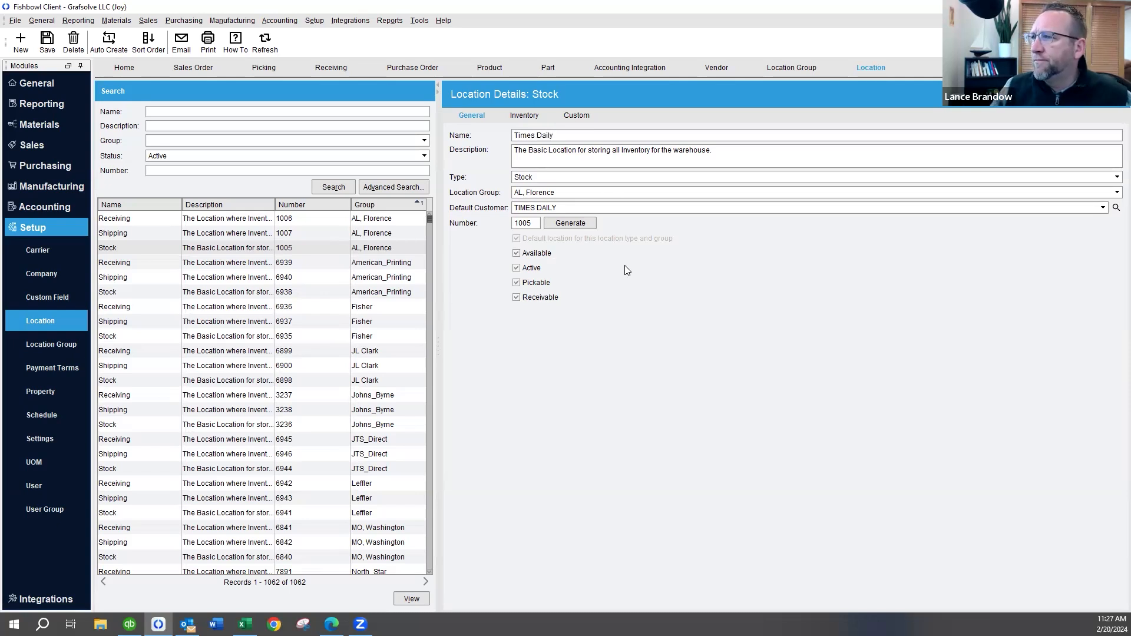
left_click(47, 41)
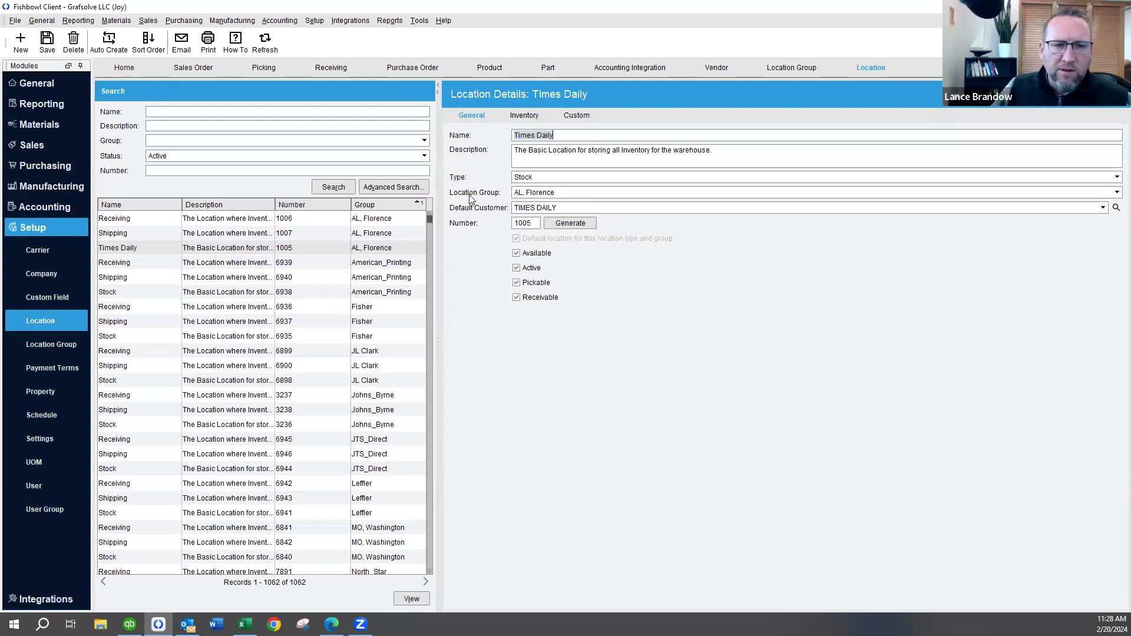
Create and save a new location group named Consignment, keeping the pending changes to the Leffler group
left_click(798, 68)
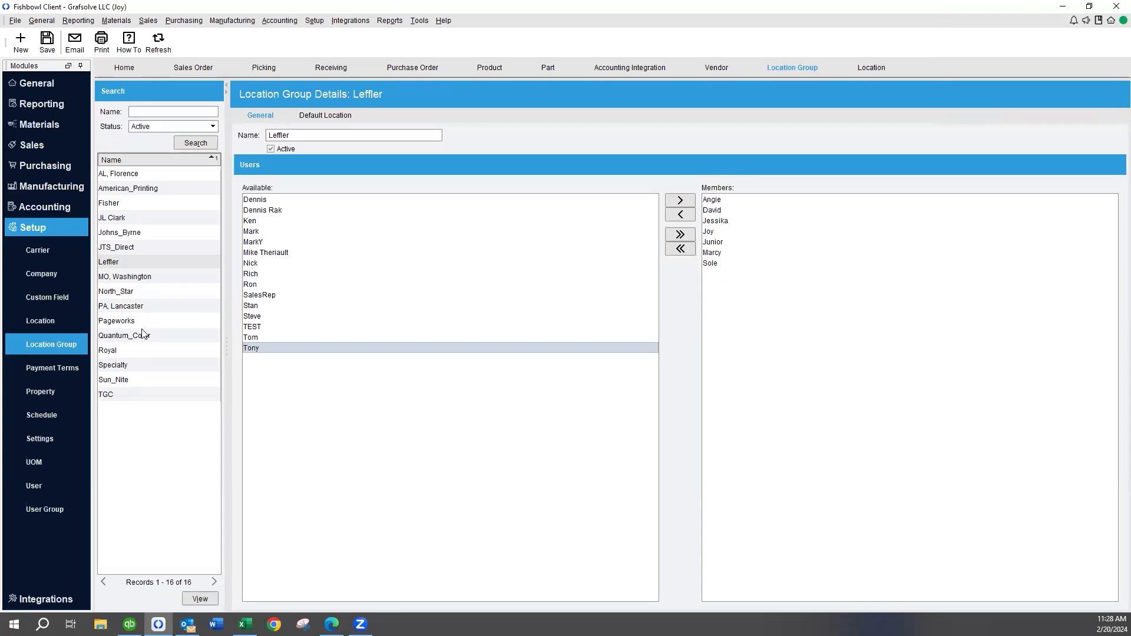
left_click(20, 42)
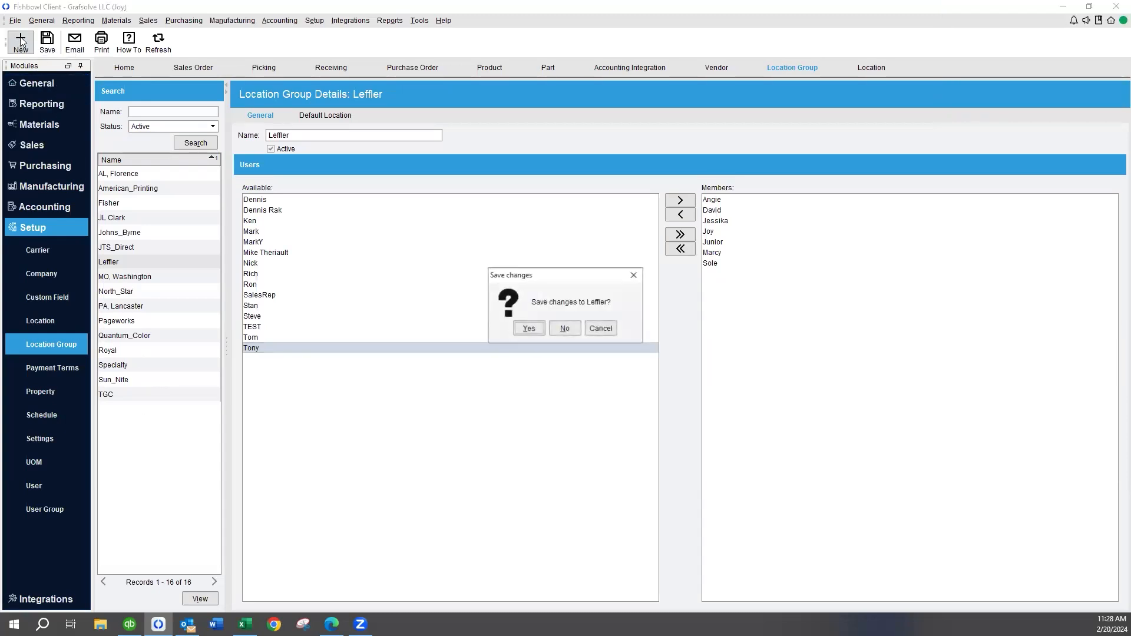
left_click(528, 328)
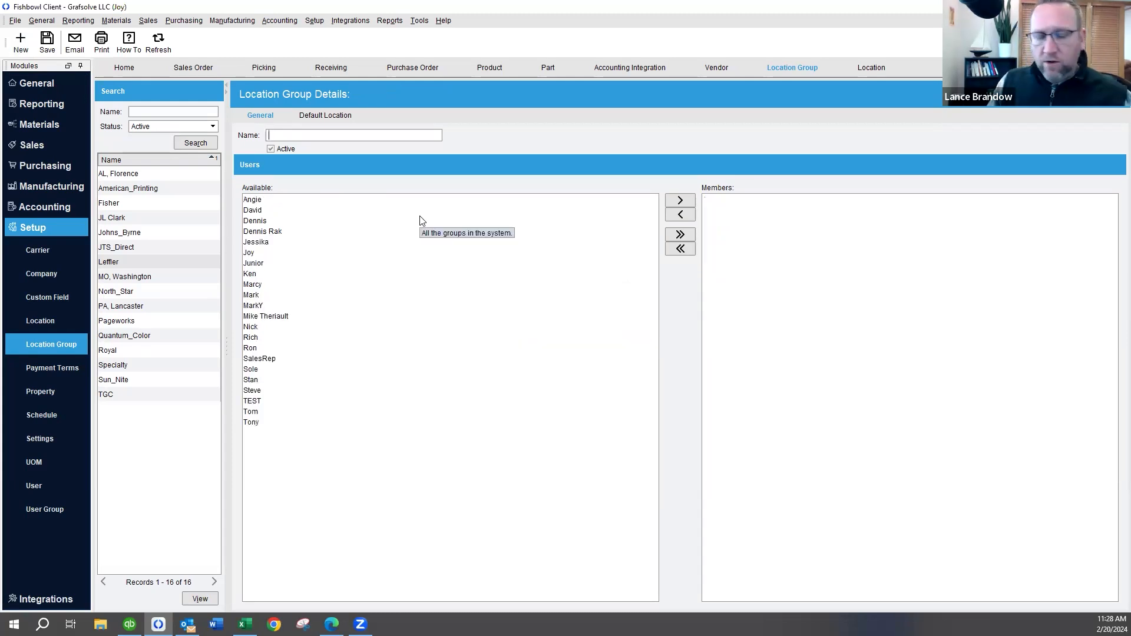
type("Consignment")
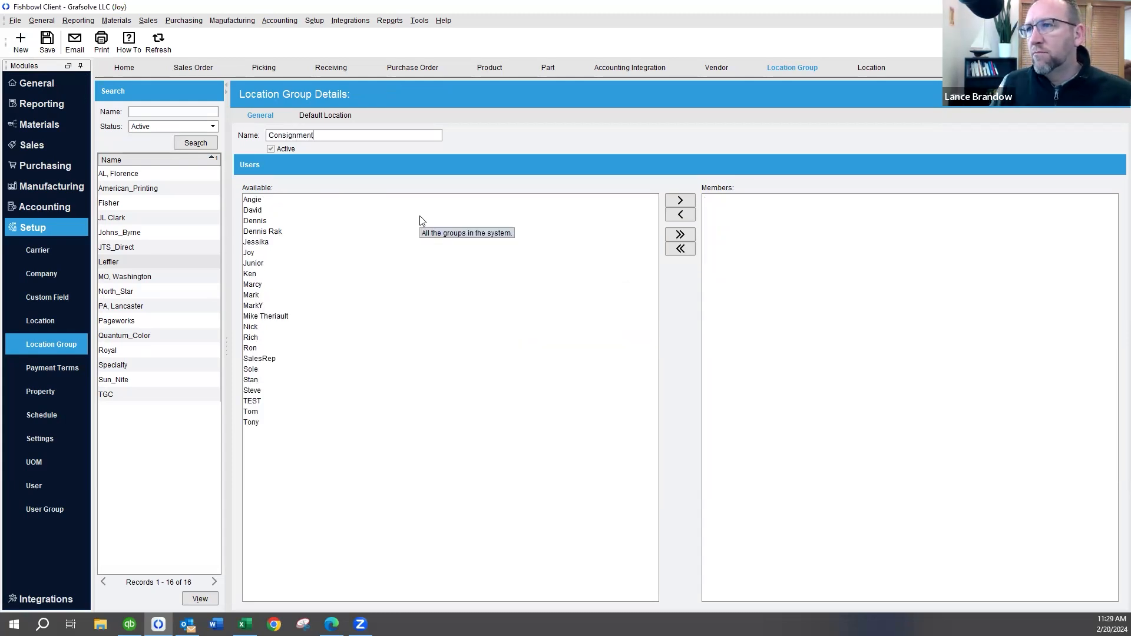
left_click(47, 41)
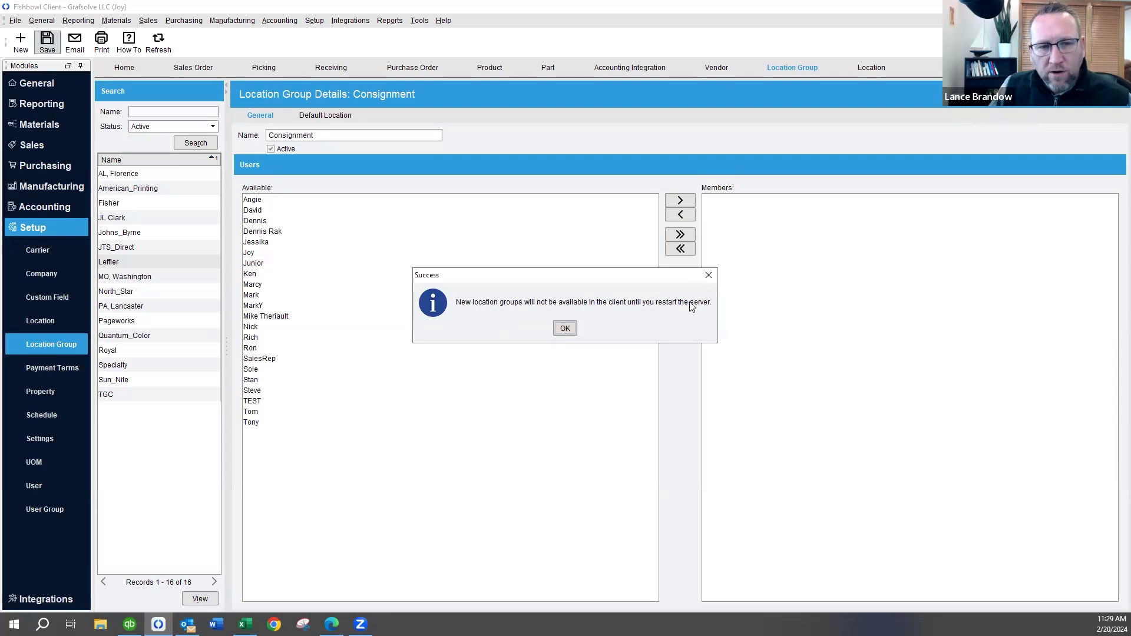
left_click(565, 329)
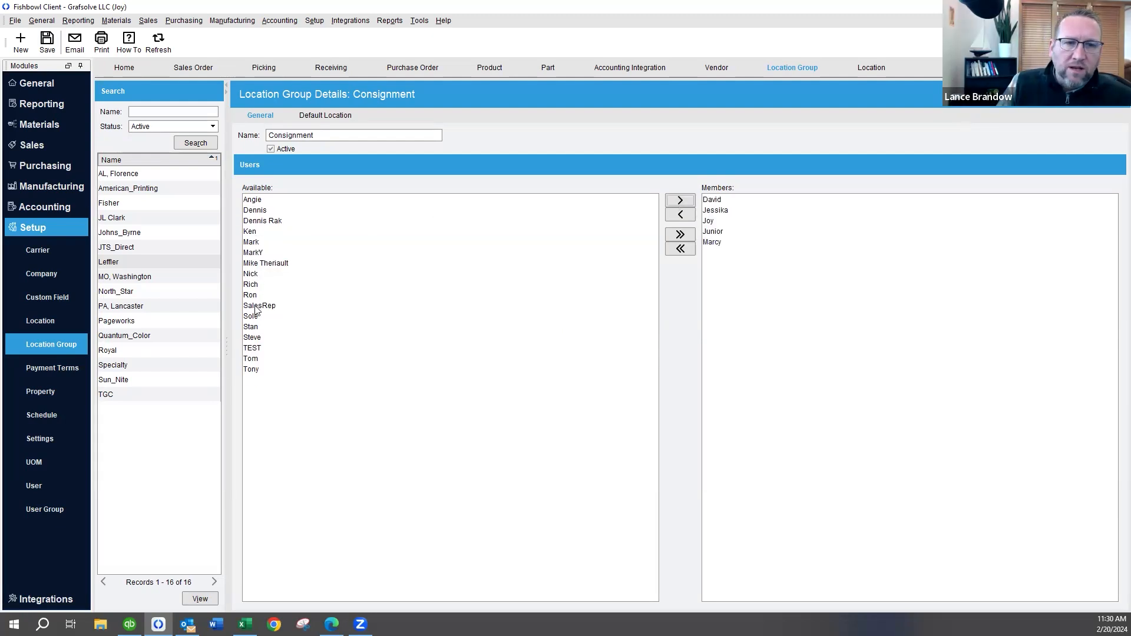
Add the required users as members of the Consignment location group and rerun the search of active location groups
double_click(251, 316)
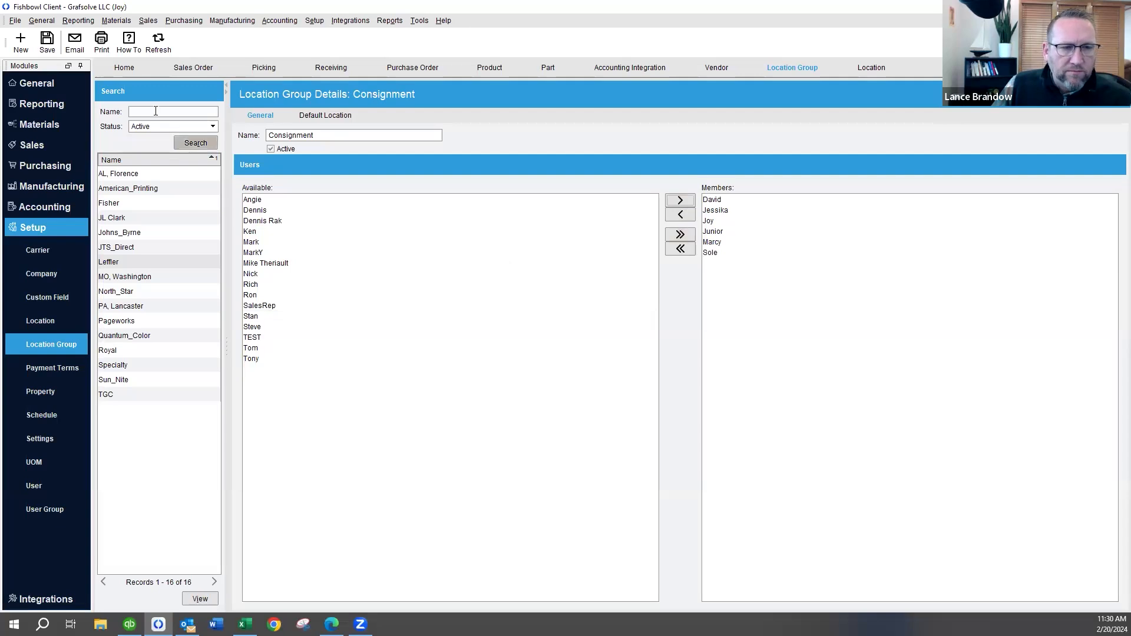
left_click(196, 143)
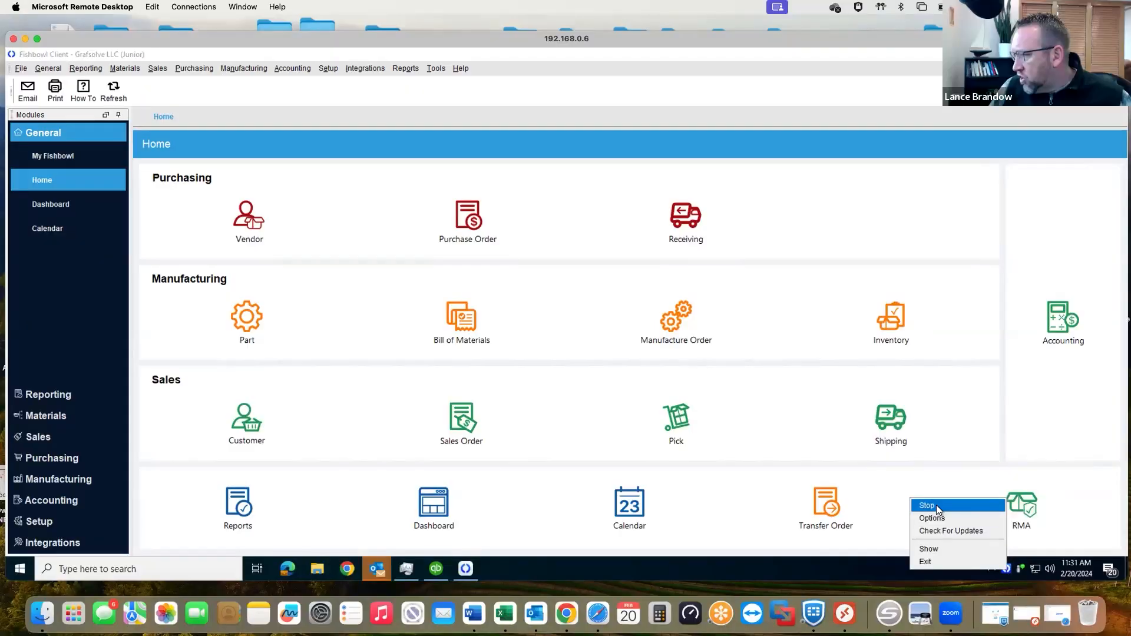
From the Fishbowl Server's connections, send a connected user the message "please save work in FB rebooting server. gives me 2 minutes and log"
left_click(935, 549)
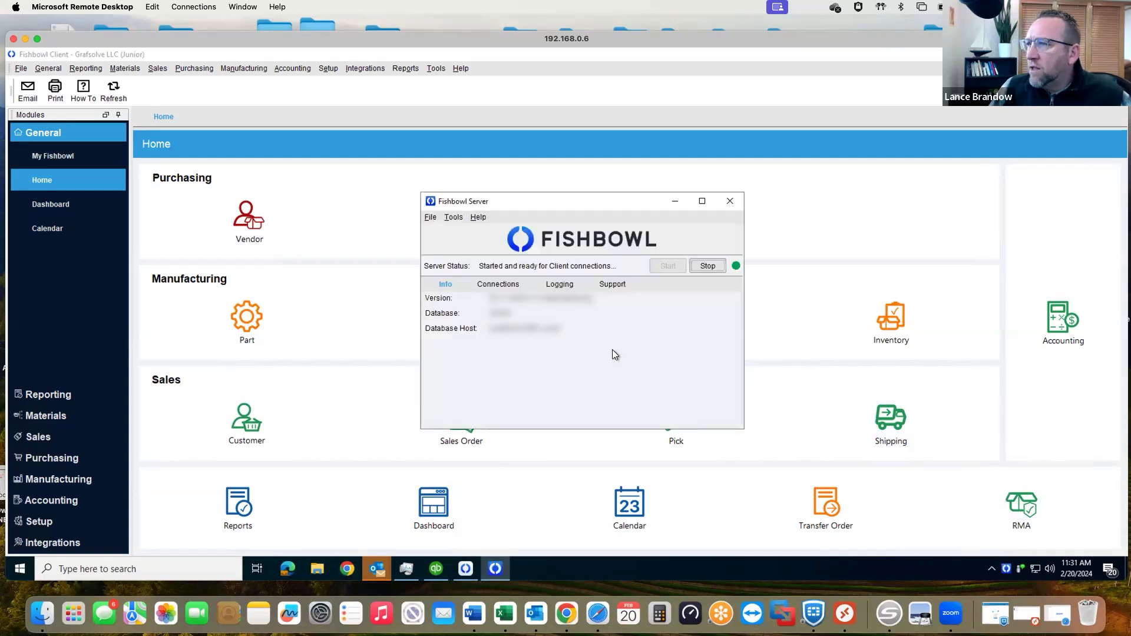
left_click(508, 285)
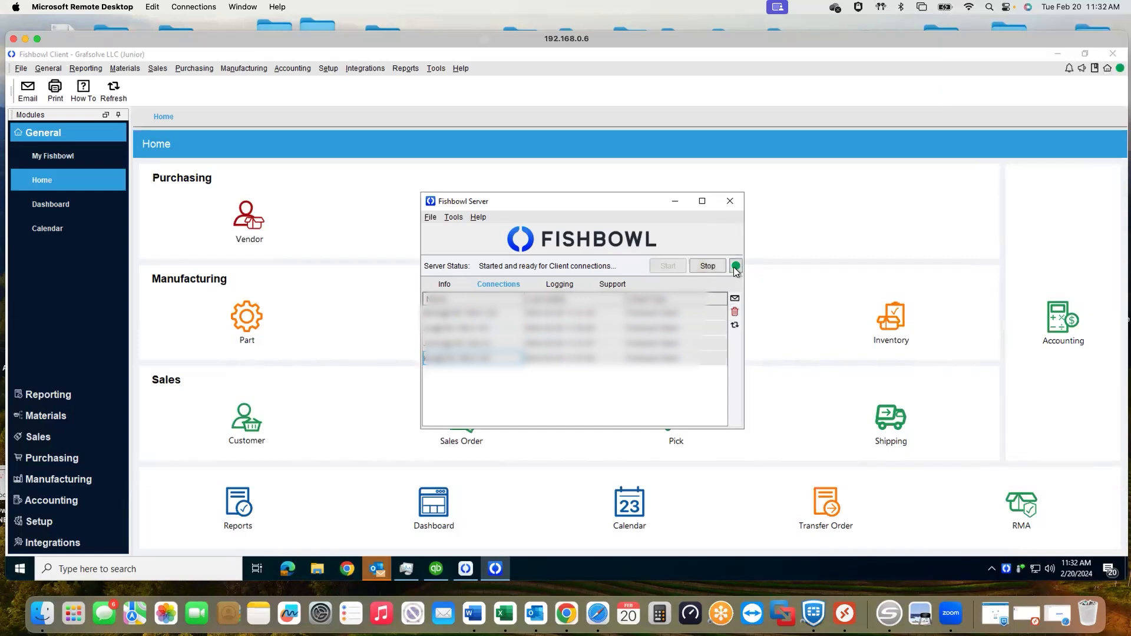
left_click(735, 298)
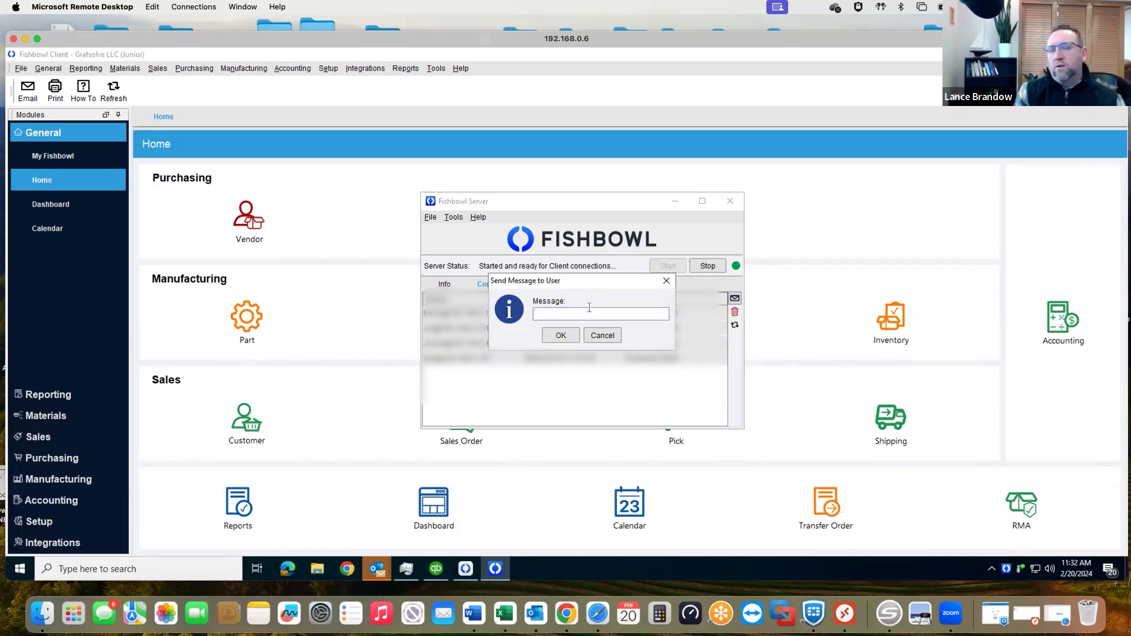
type("please save work in FB")
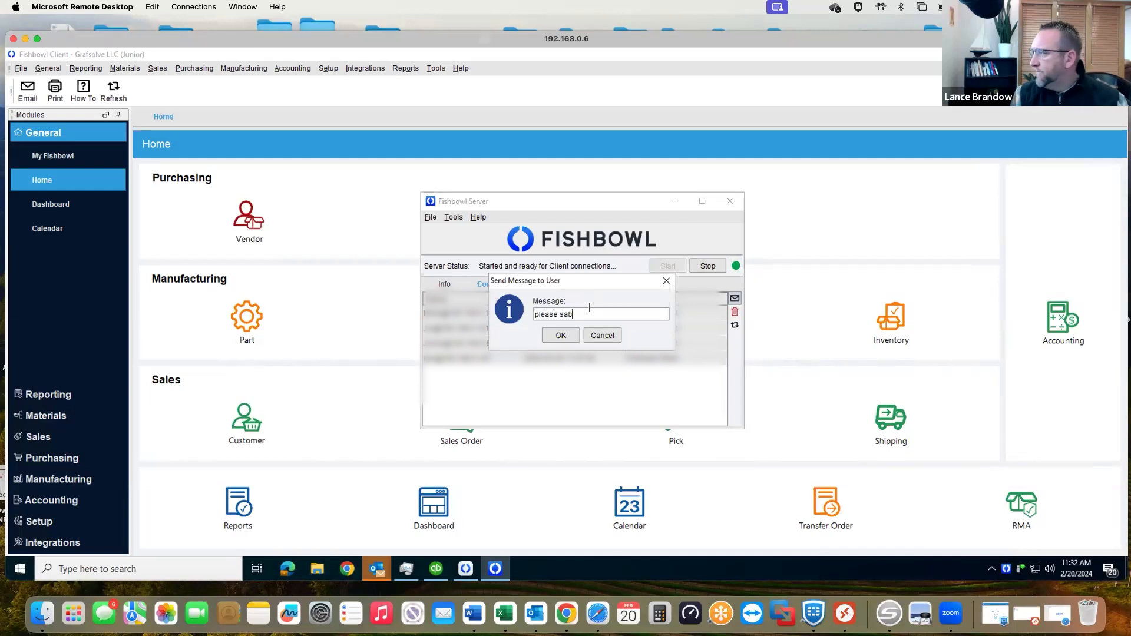
type(" re")
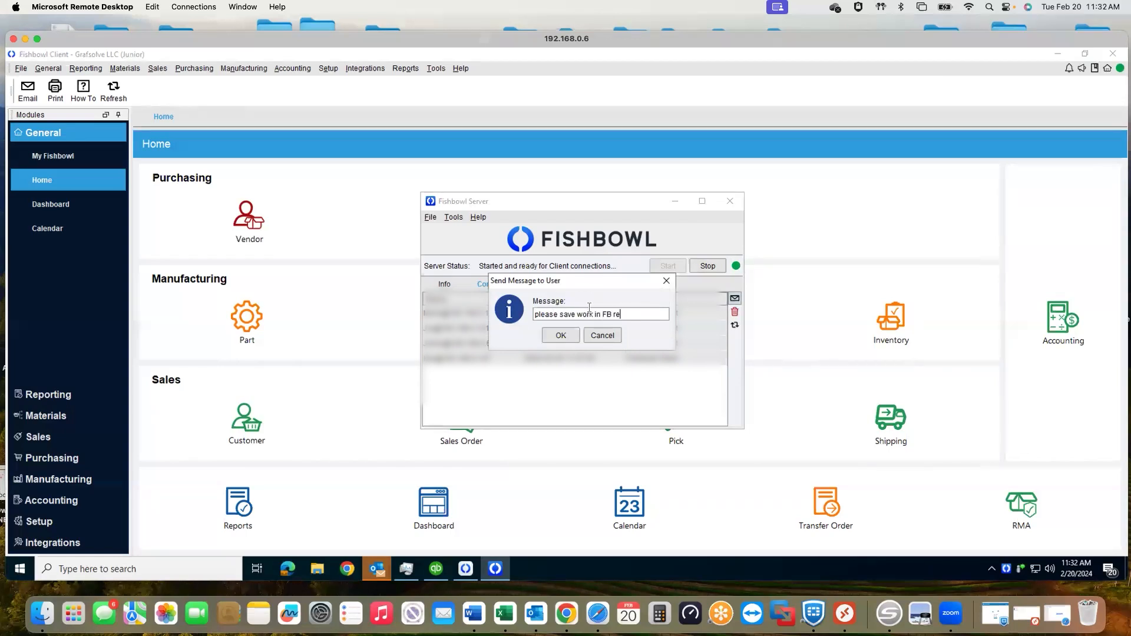
type("booting server.  gives me 2 minutes and log")
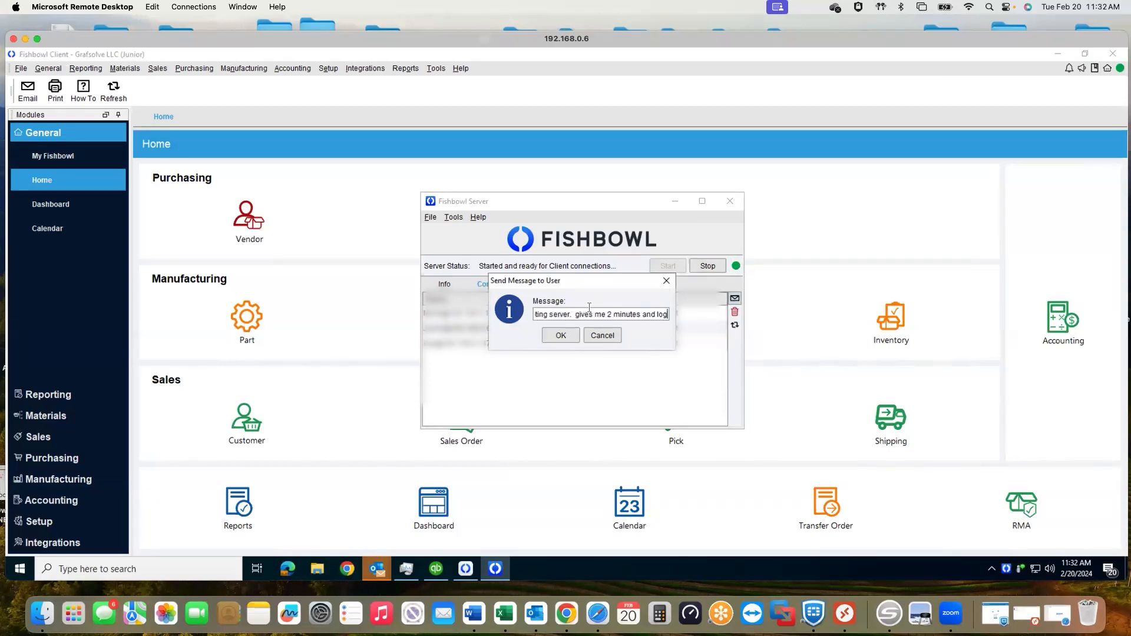
key("Return")
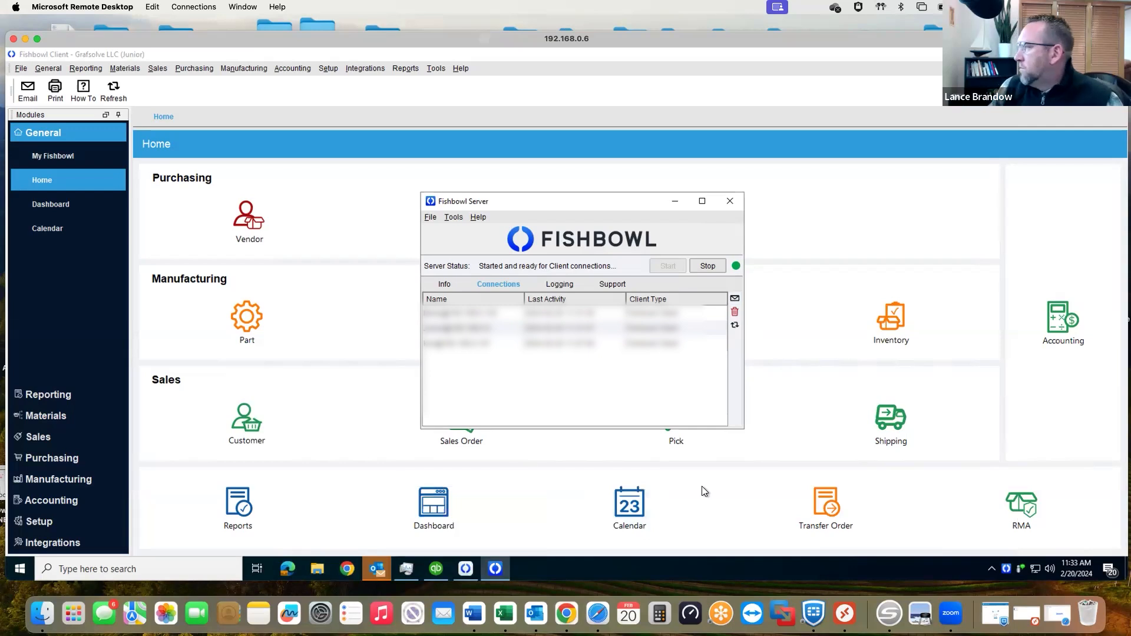
Log out of the Fishbowl client and stop the Fishbowl Server, forcing the shutdown with 0 minutes of delay
left_click(465, 571)
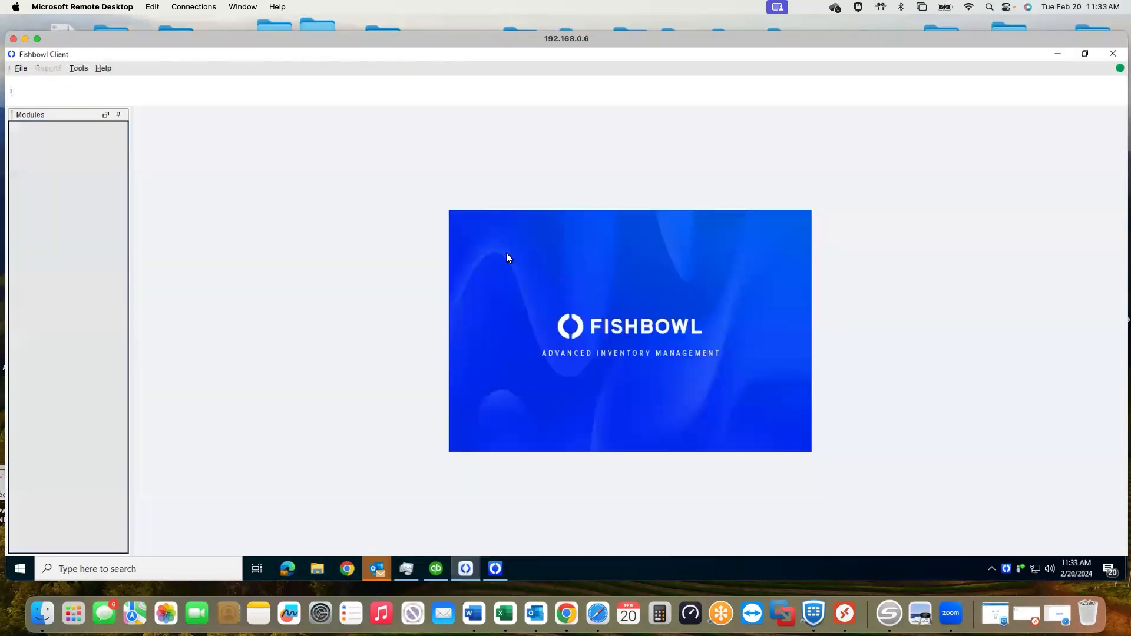
right_click(1006, 567)
left_click(930, 545)
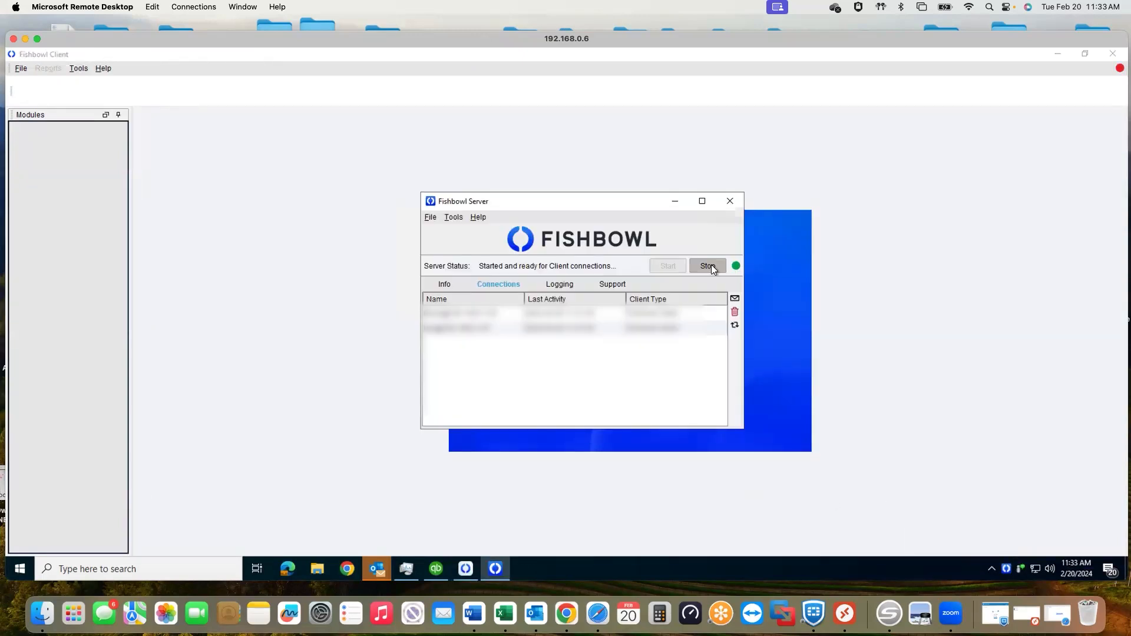
left_click(709, 266)
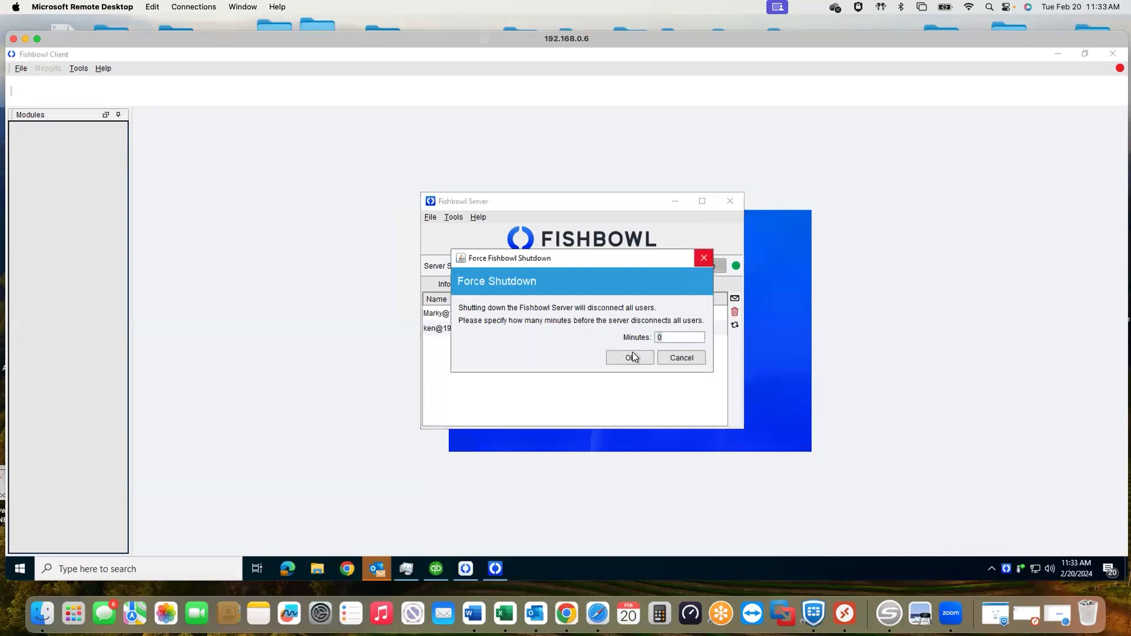
left_click(633, 359)
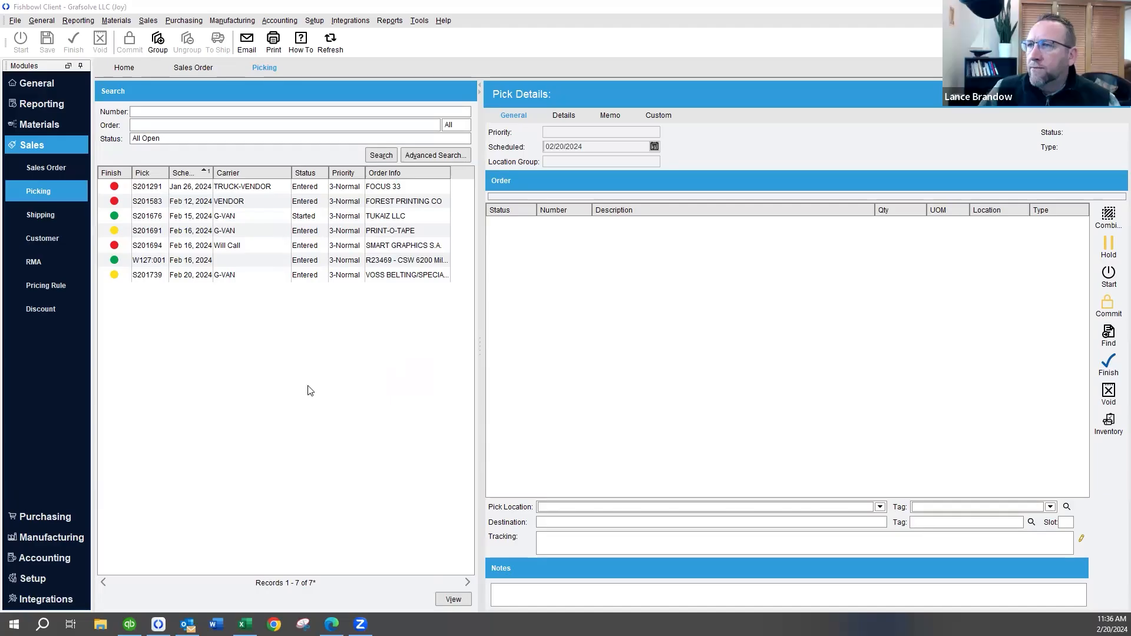
Open the location group setup and select the Consignment group in the list
left_click(313, 21)
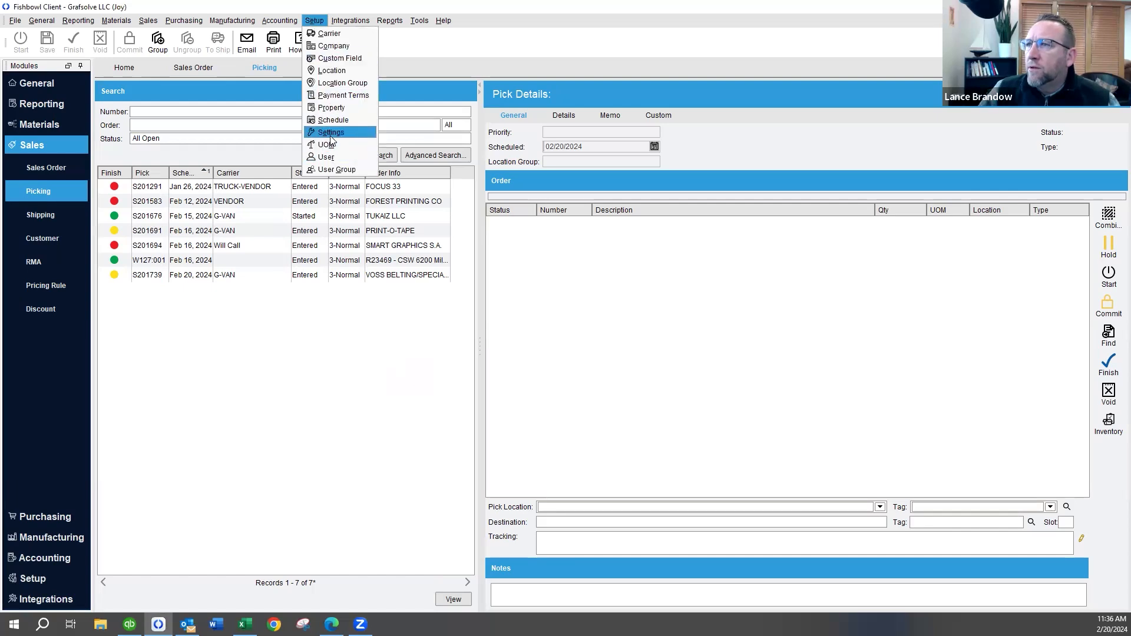
left_click(337, 82)
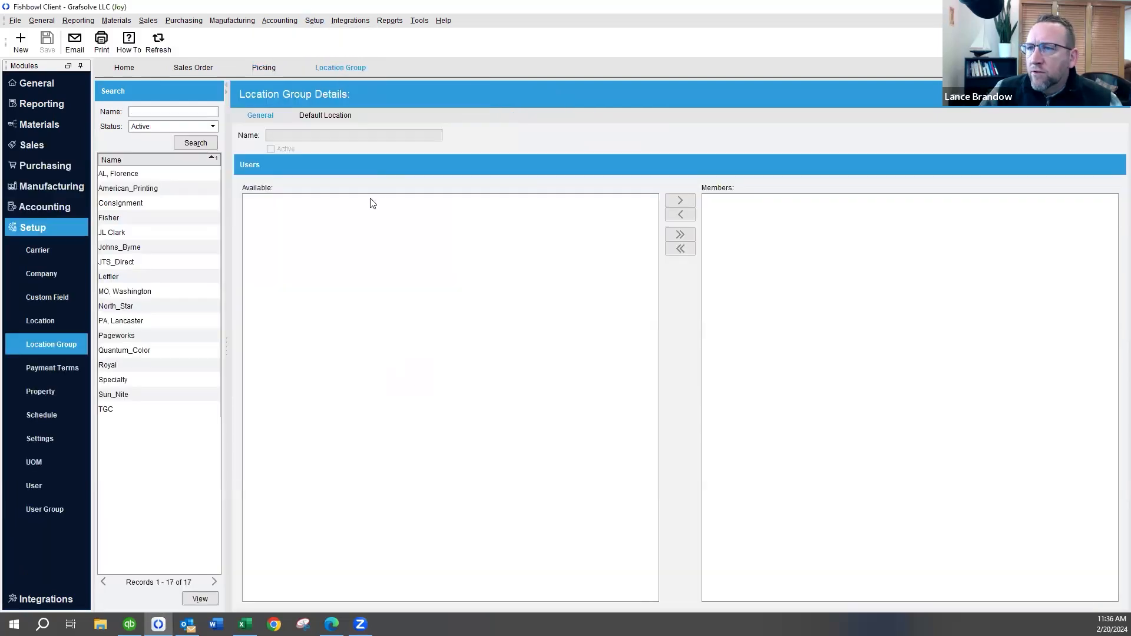
left_click(137, 204)
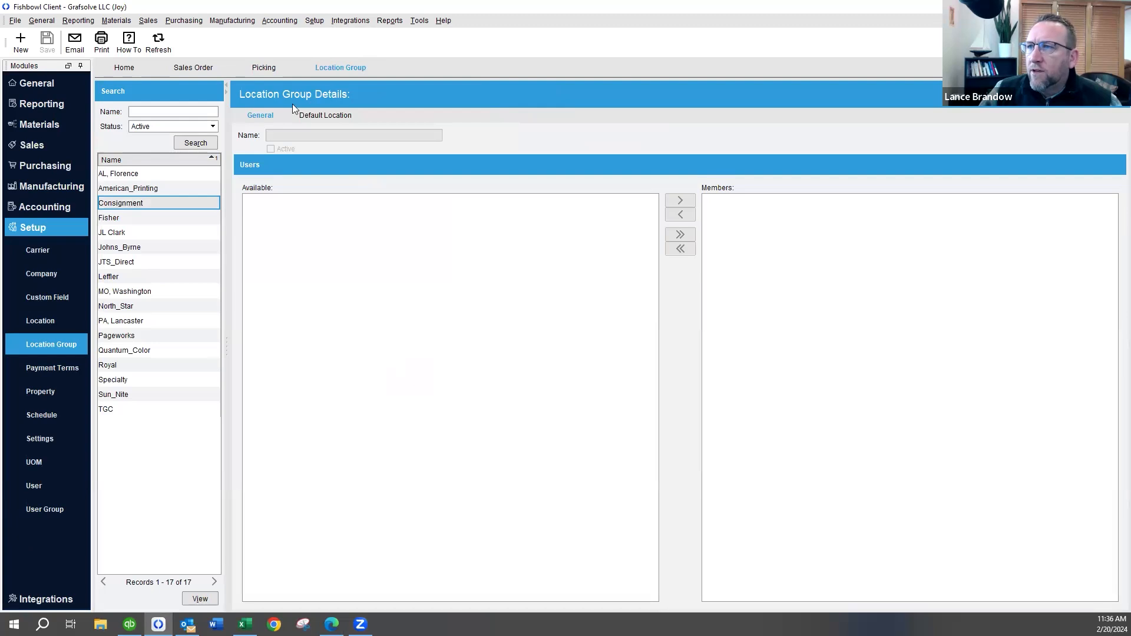
Open the location setup and load the details of the Times Daily location in the AL, Florence group
left_click(314, 21)
left_click(320, 70)
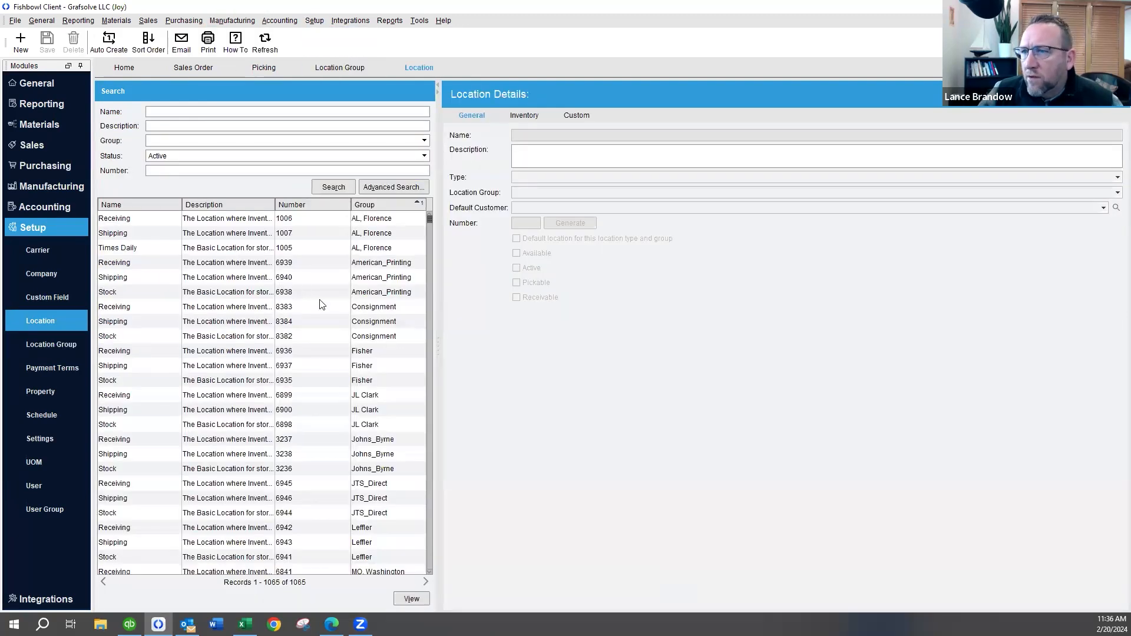
left_click(263, 249)
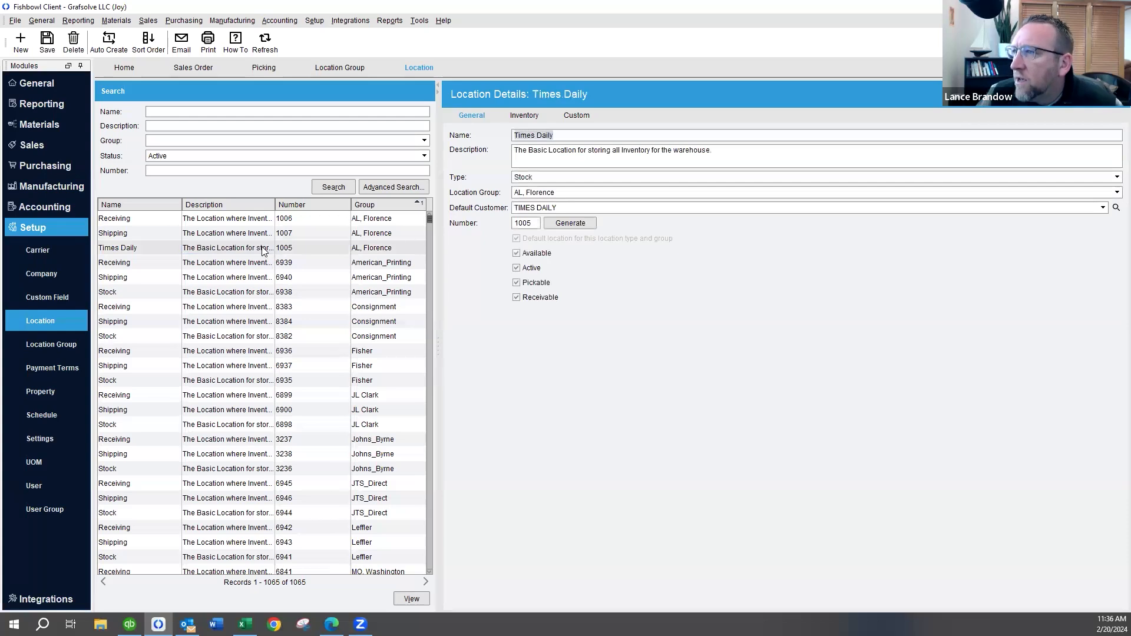
Try to save the Times Daily location with both its type and its location group changed to Consignment
left_click(541, 178)
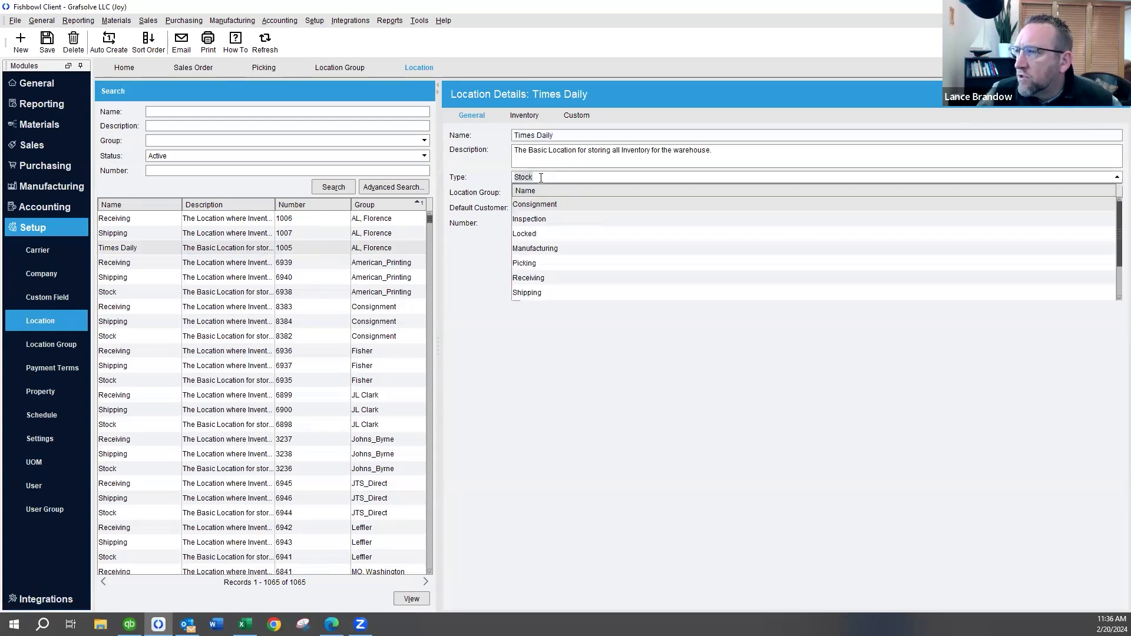
left_click(541, 204)
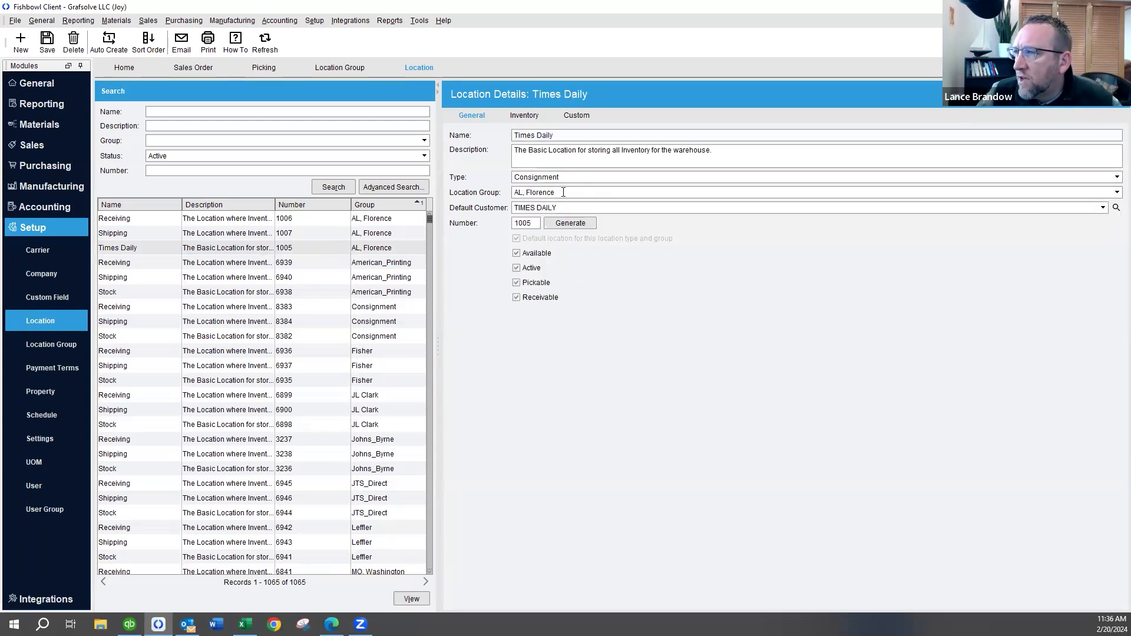
left_click(563, 193)
left_click(557, 249)
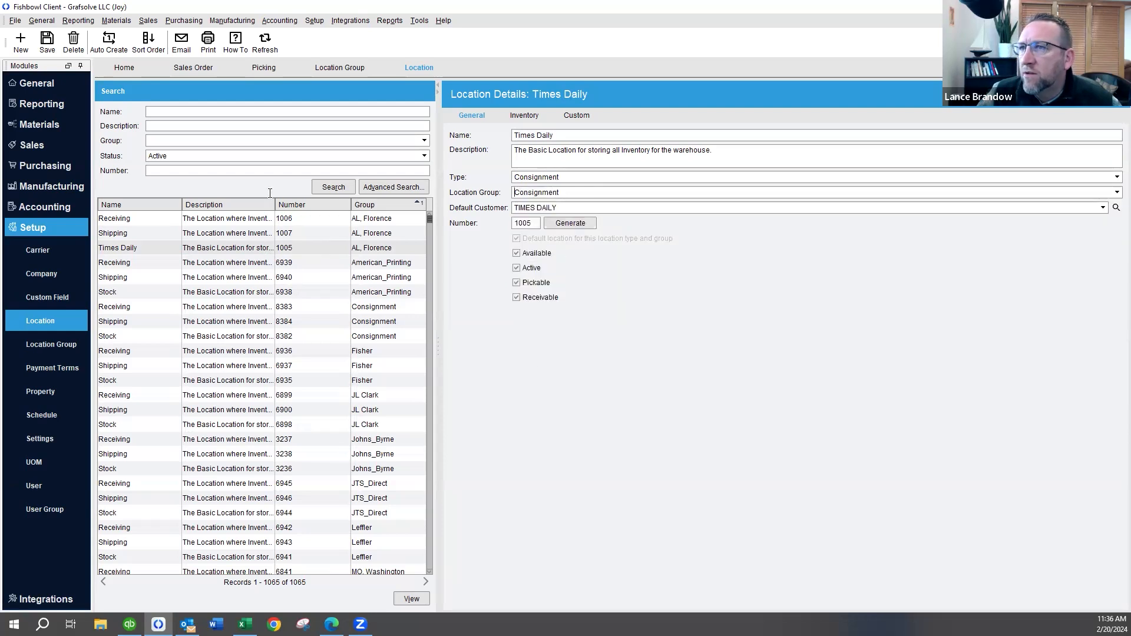
left_click(47, 43)
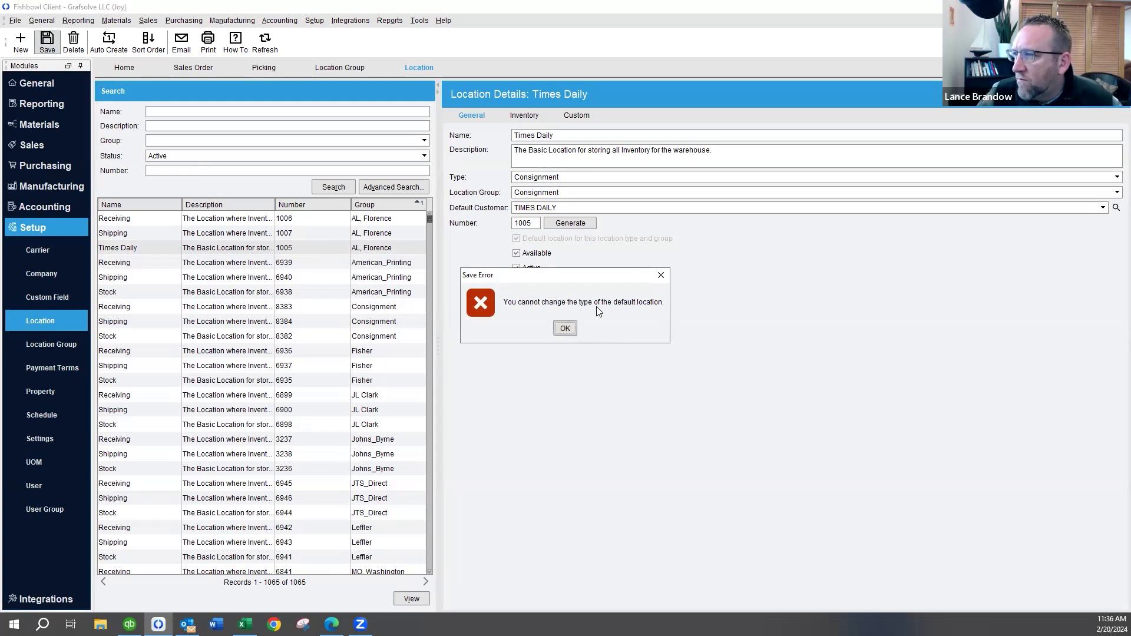
left_click(565, 328)
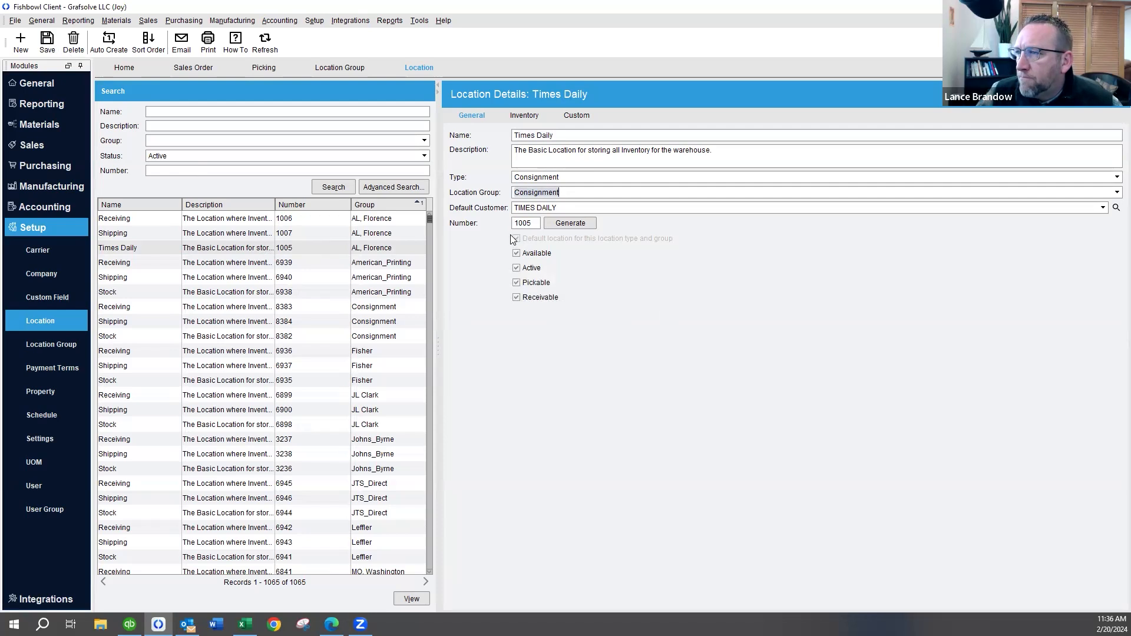
Return the Times Daily location to type Stock and location group AL, Florence
left_click(573, 175)
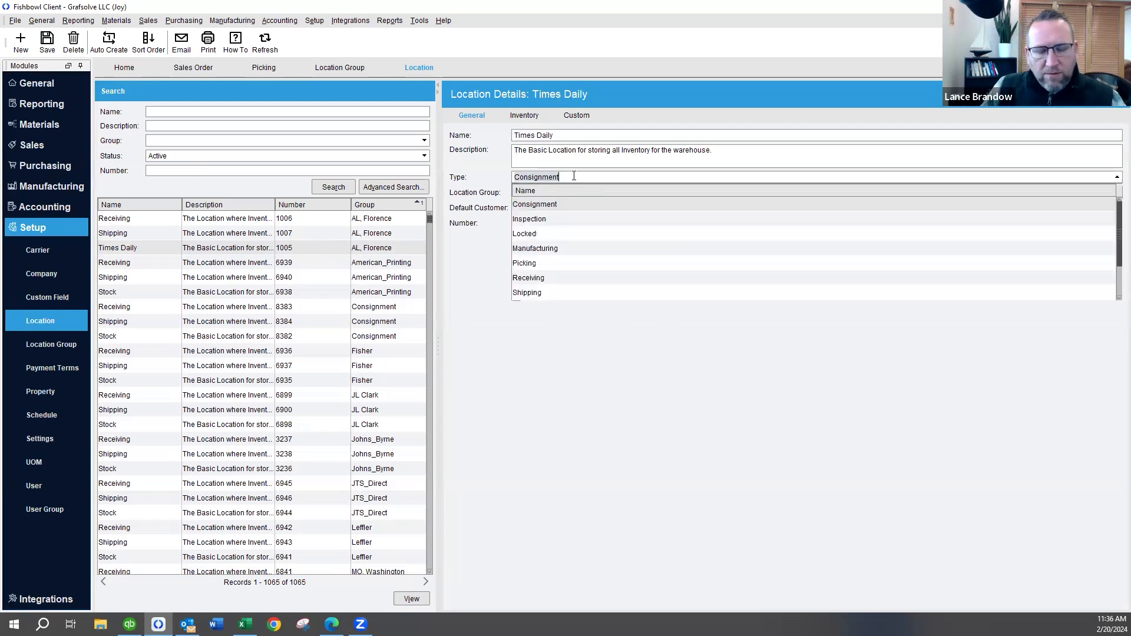
type("stock")
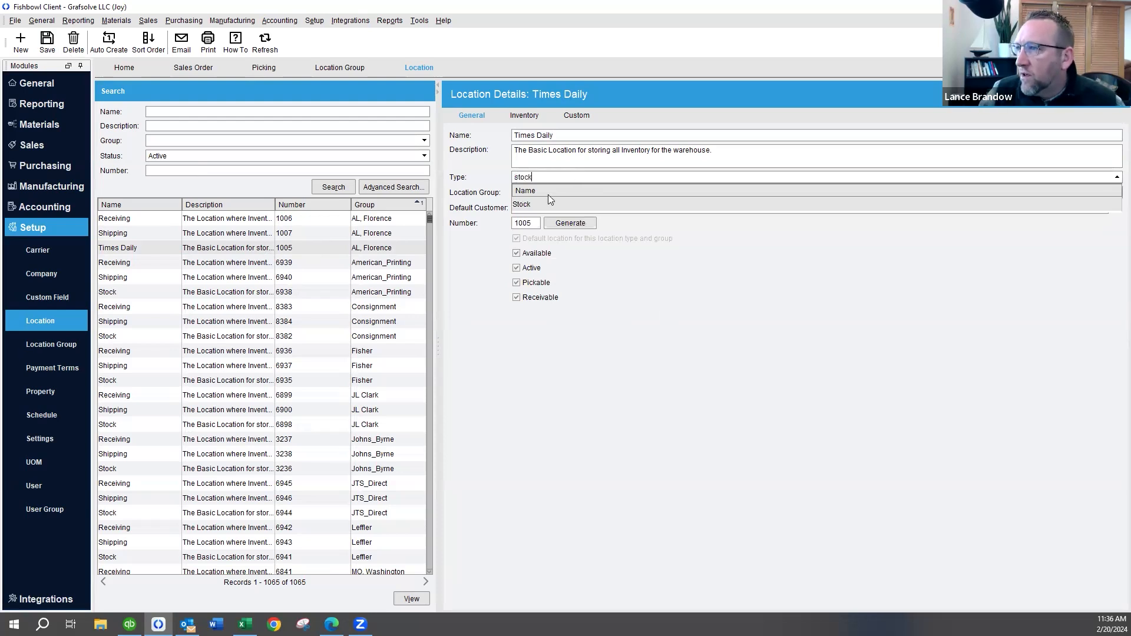
left_click(548, 201)
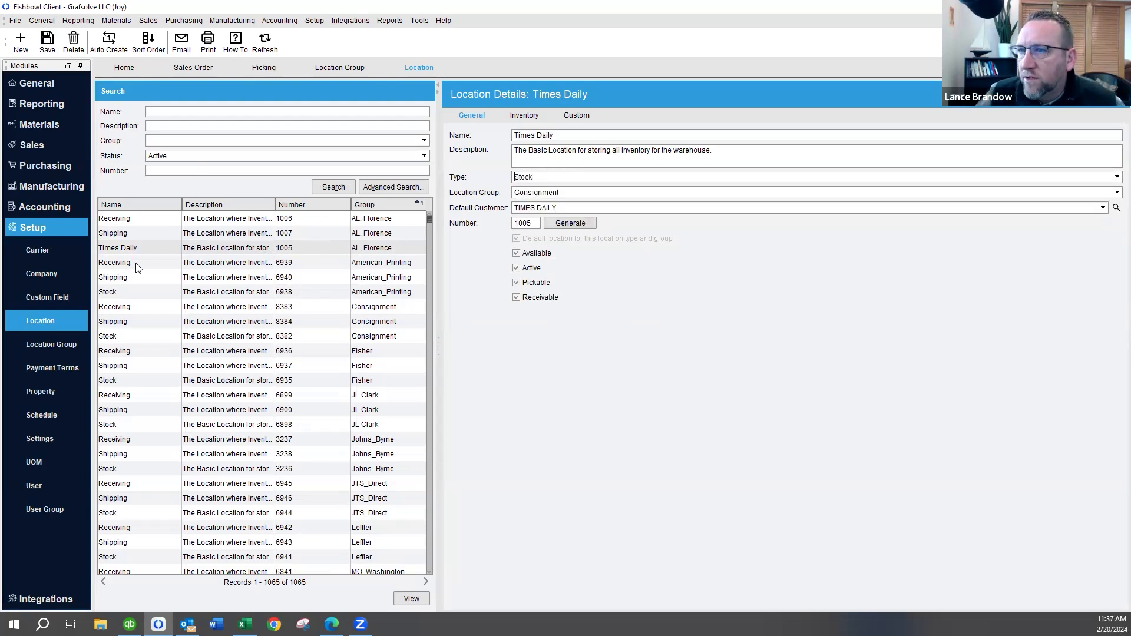
left_click(534, 135)
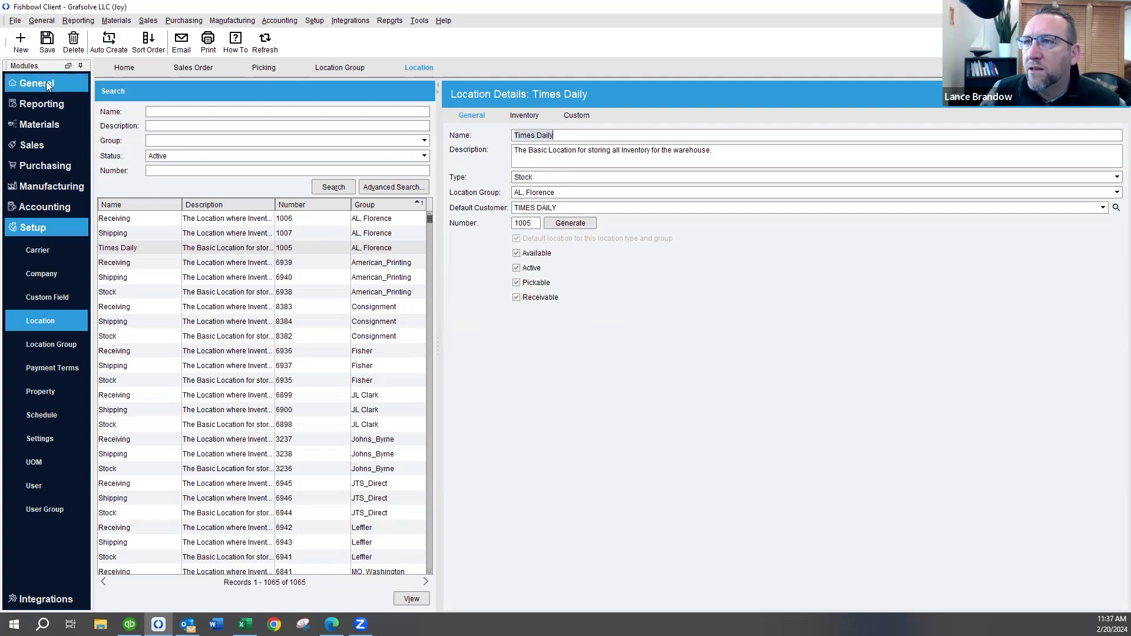
Create and save a new location named Stock in the AL, Florence group as the default for its type and group
left_click(20, 41)
type("Stock")
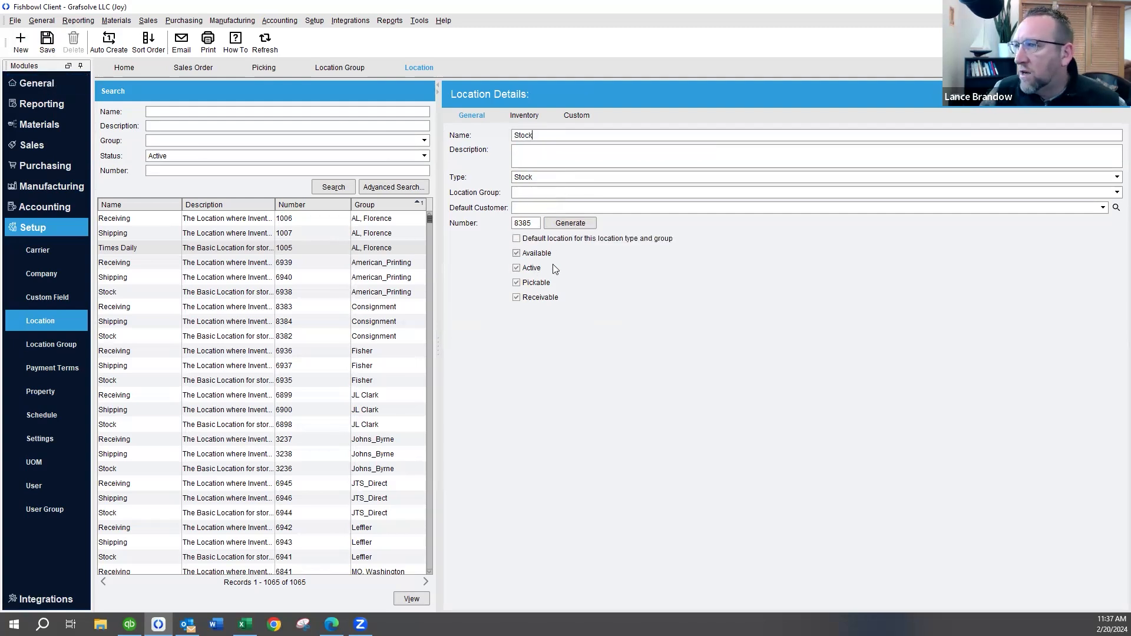
left_click(523, 193)
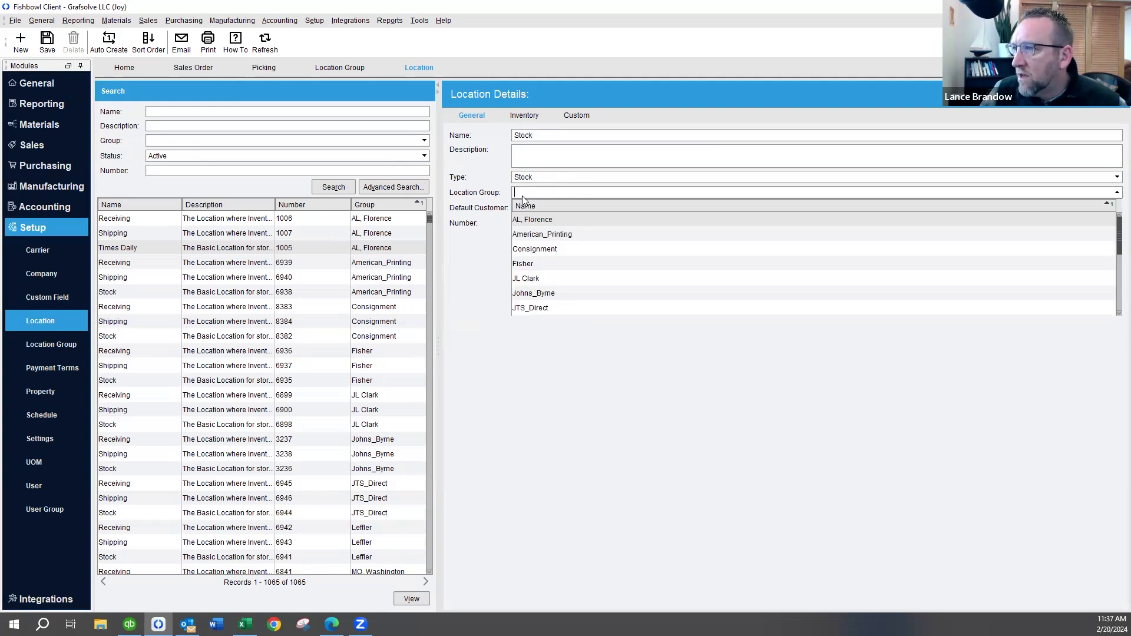
left_click(525, 219)
left_click(517, 238)
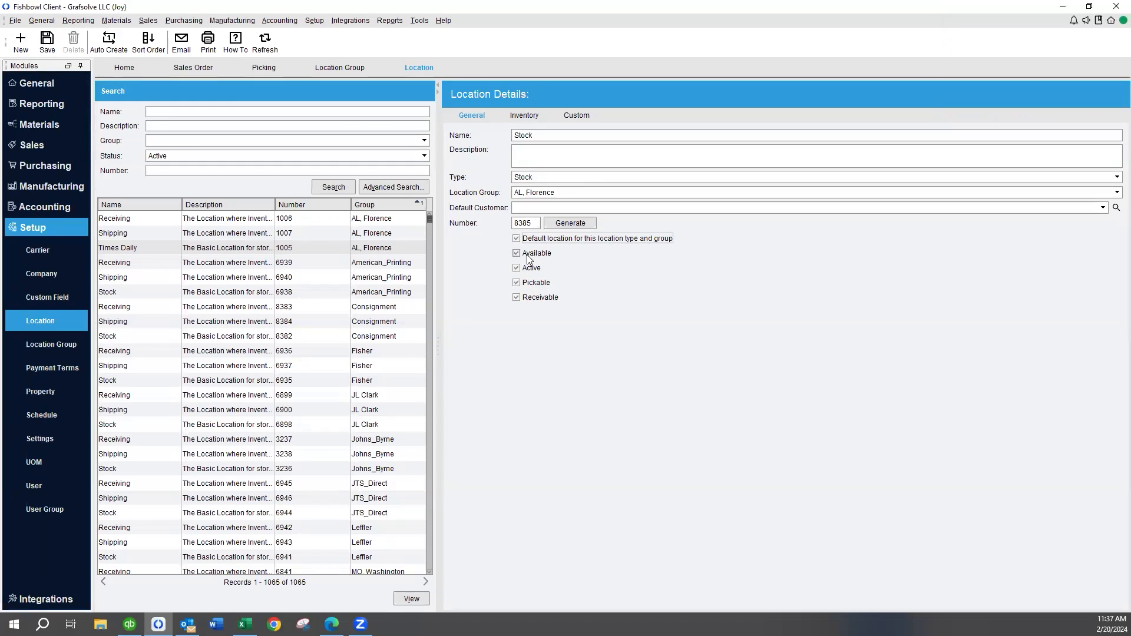
key("ctrl+s")
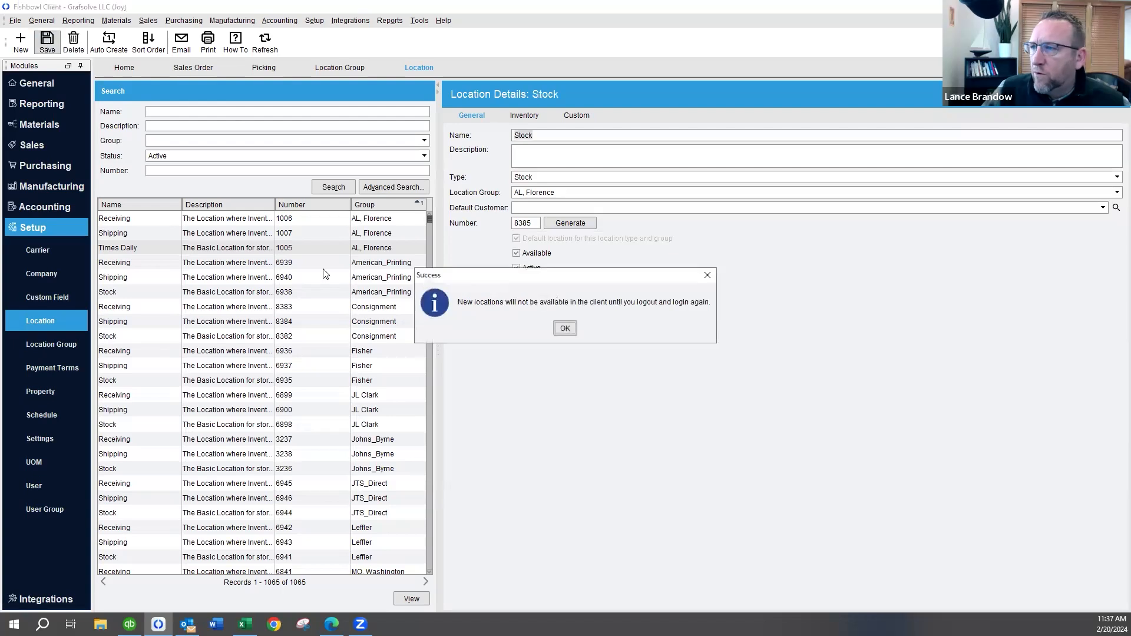
left_click(565, 329)
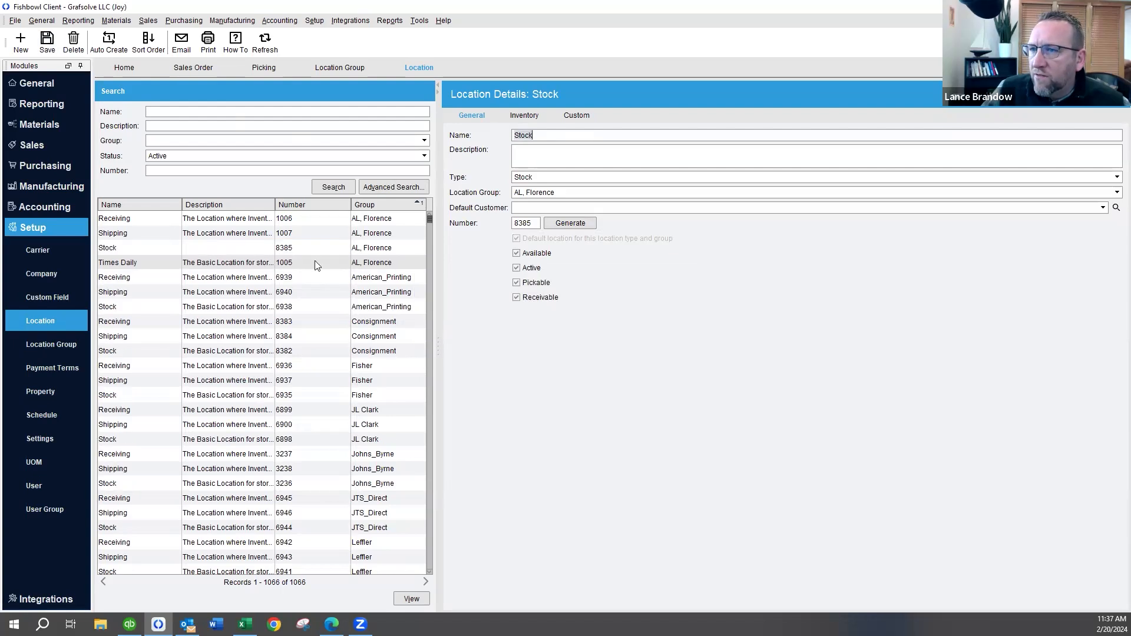
Change the Times Daily location's type to Consignment and its location group to Consignment, and save it
left_click(236, 266)
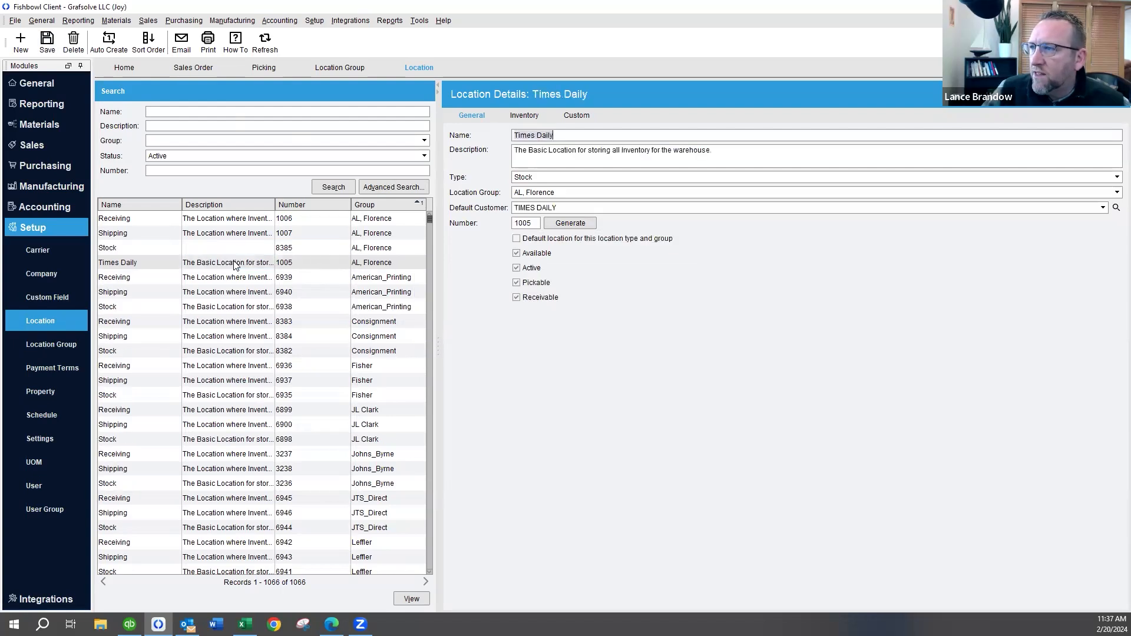
left_click(524, 178)
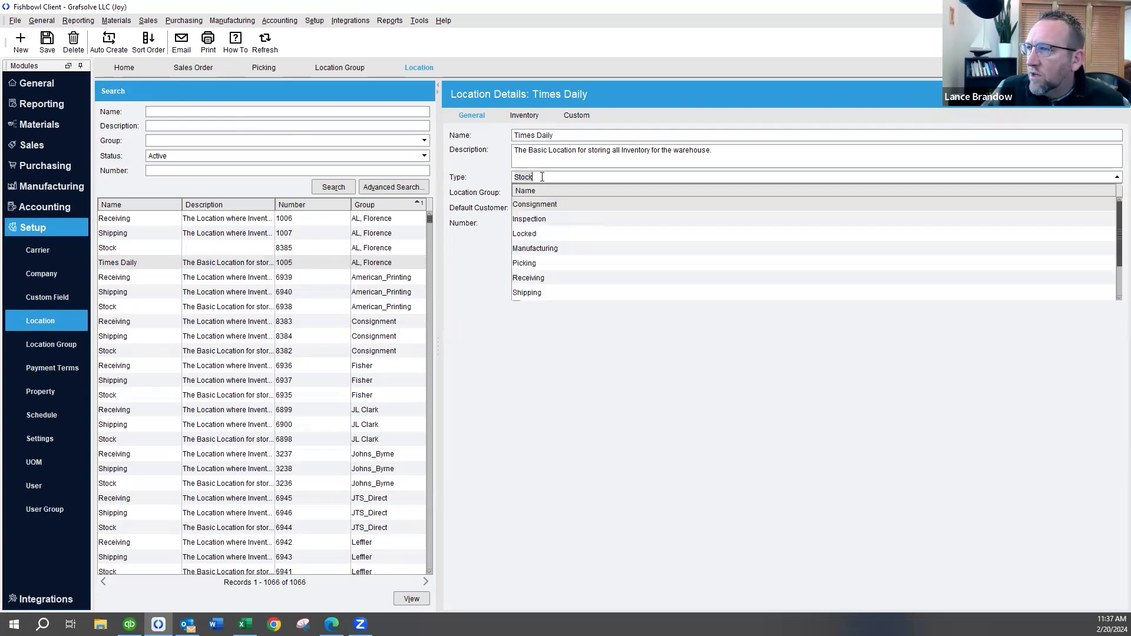
left_click(536, 204)
left_click(562, 191)
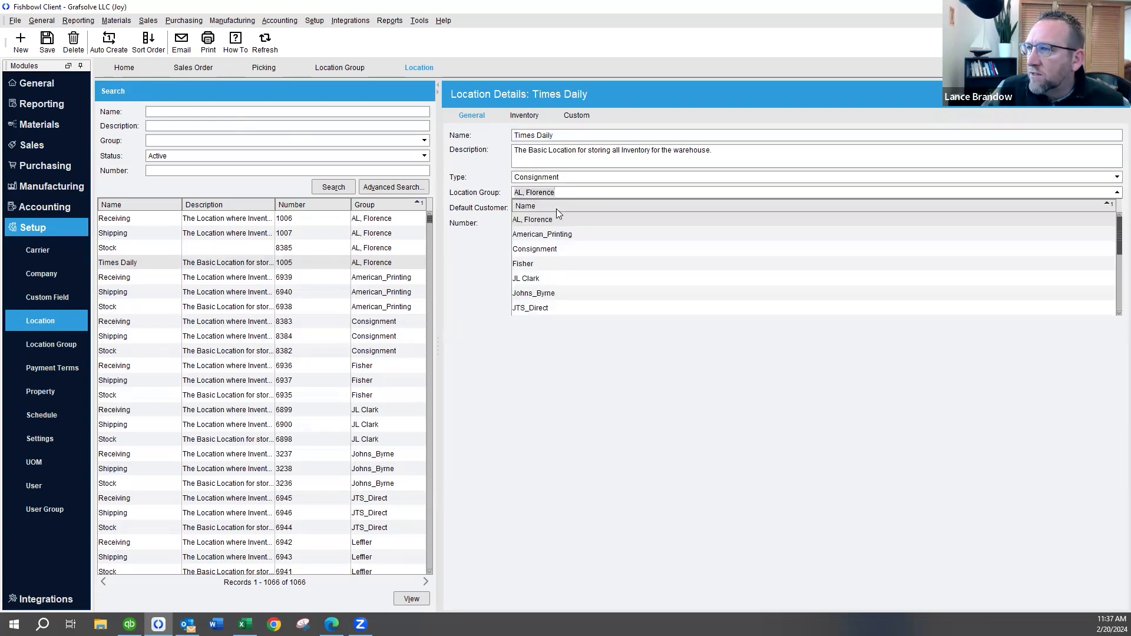
left_click(552, 249)
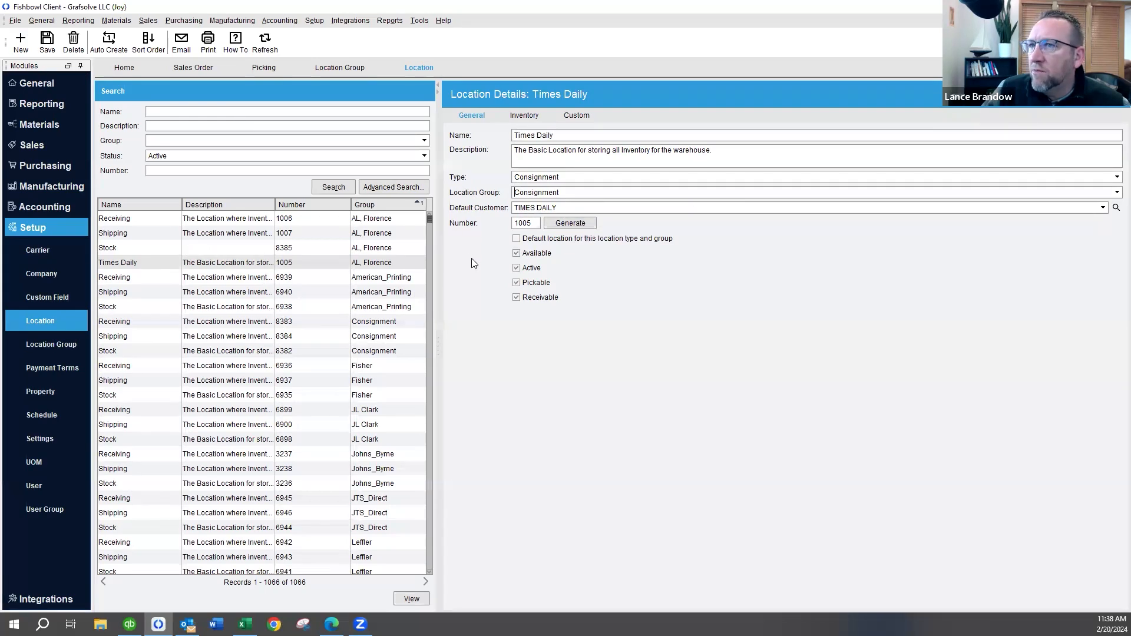
left_click(47, 41)
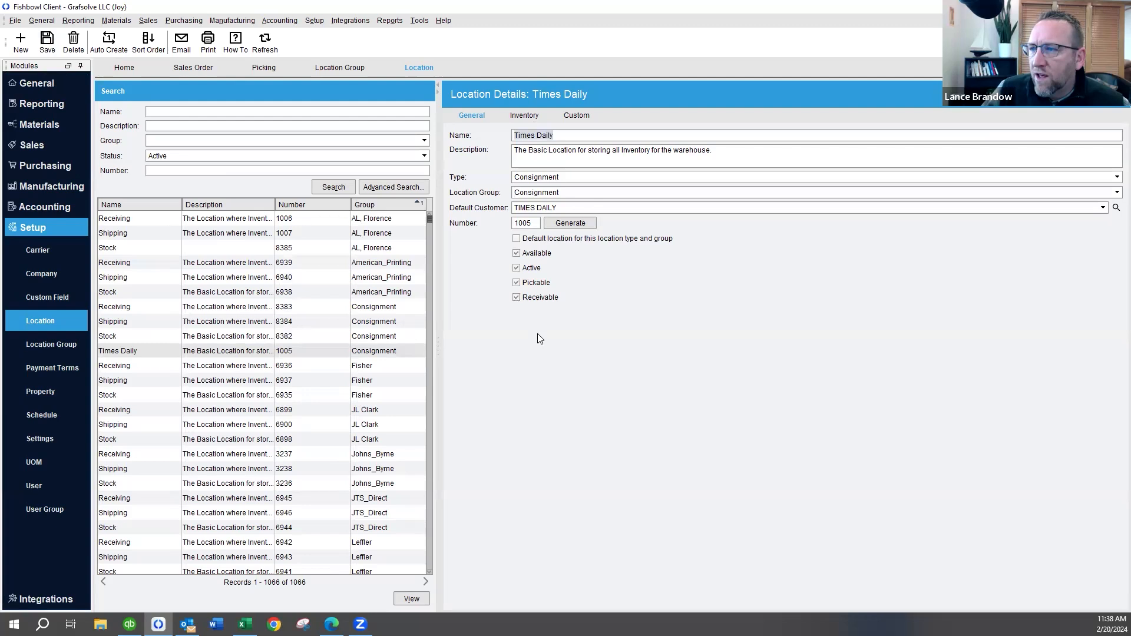
Check the inventory held in the Times Daily location, and look up Times Daily in the Consignment module
left_click(521, 115)
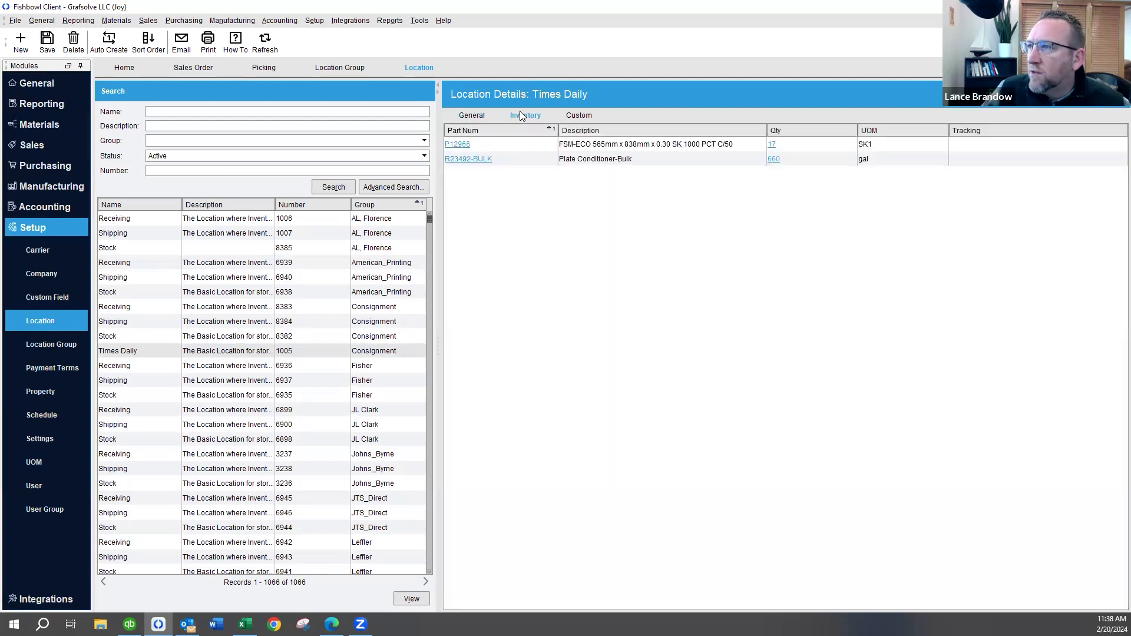
left_click(472, 116)
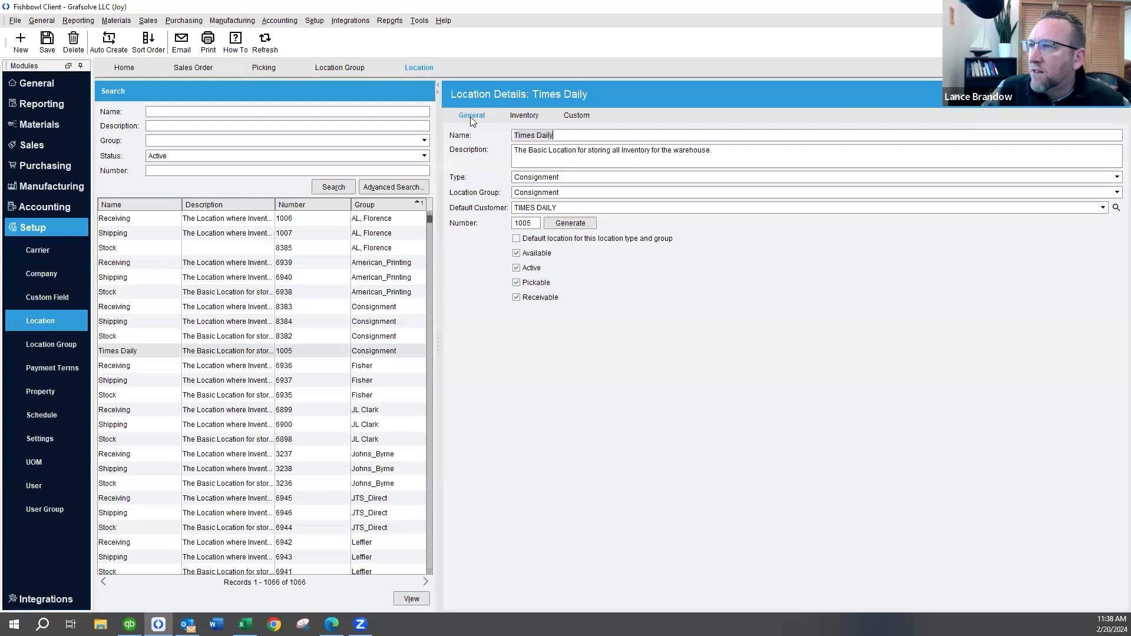
left_click(116, 20)
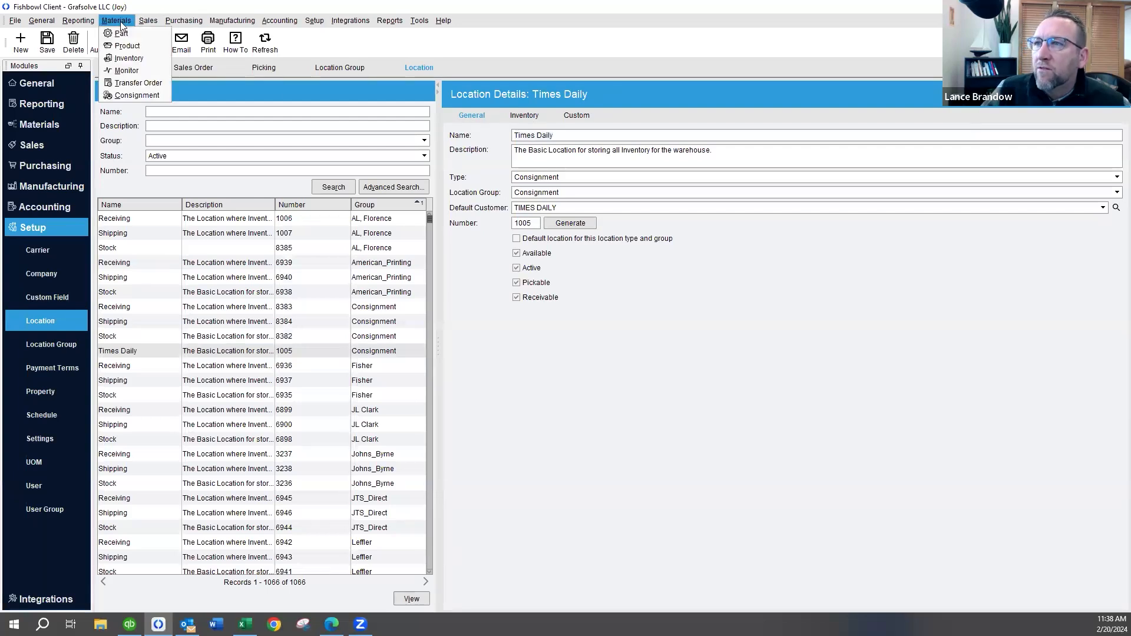
left_click(131, 97)
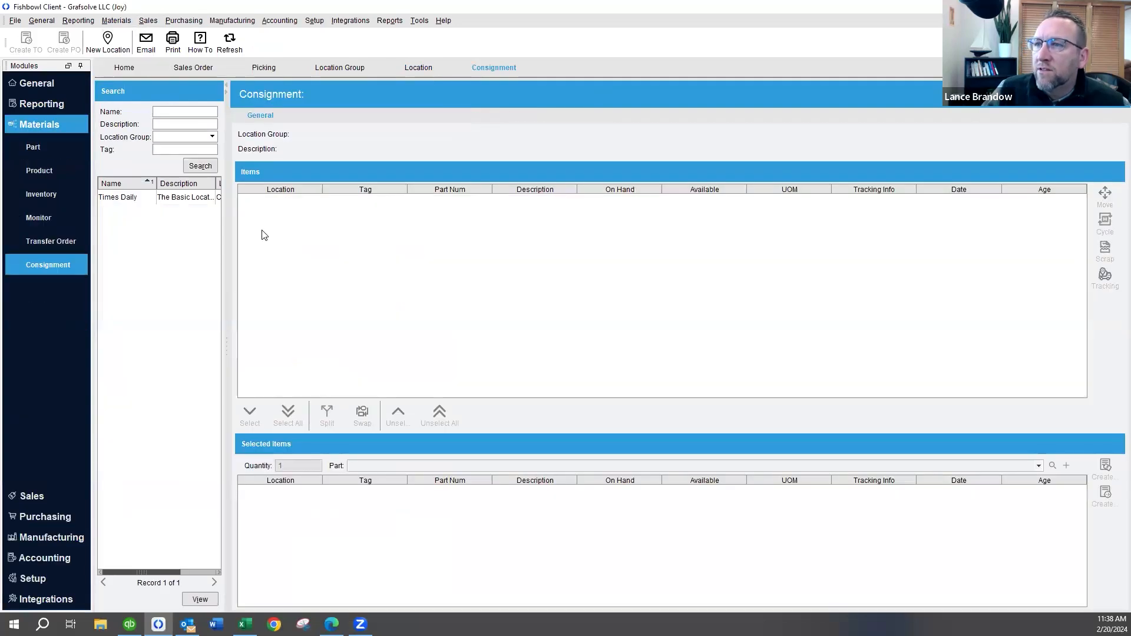
left_click(155, 201)
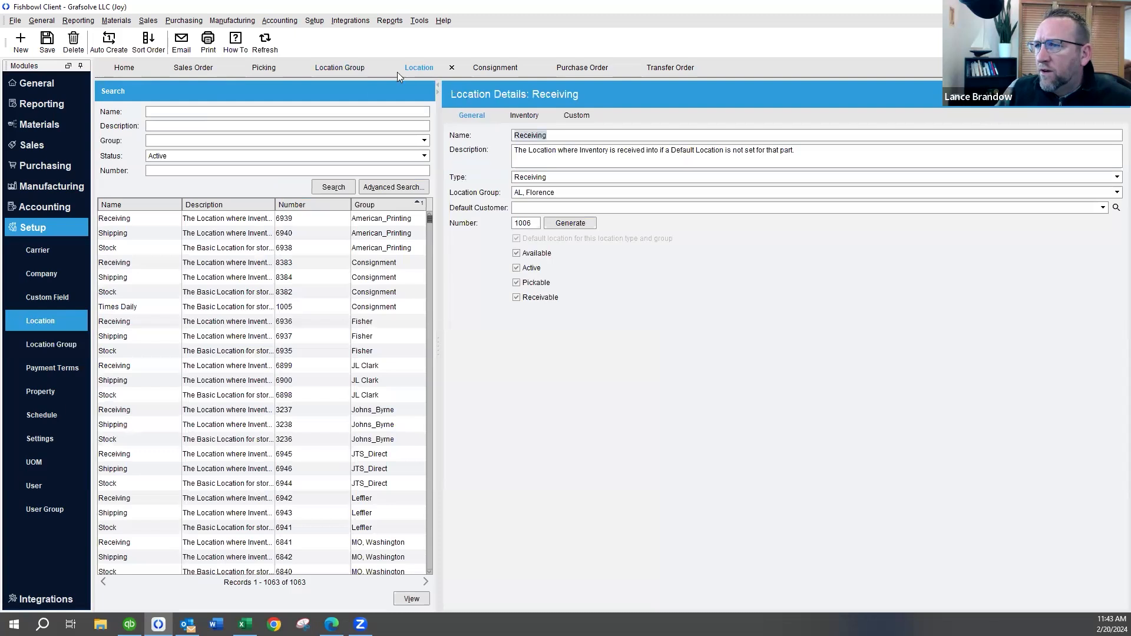
Rename the Fisher group's Stock location to Fisher, with FISHER PRINTING - BRIDGEVIEW as default customer, and save it
left_click(367, 352)
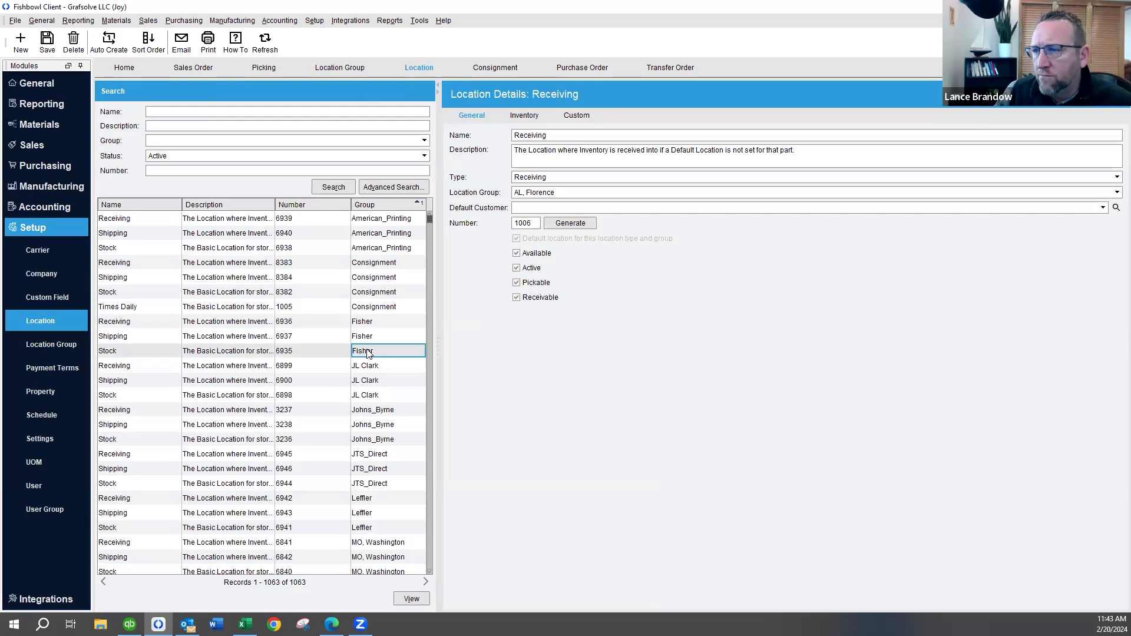
double_click(298, 353)
left_click(546, 207)
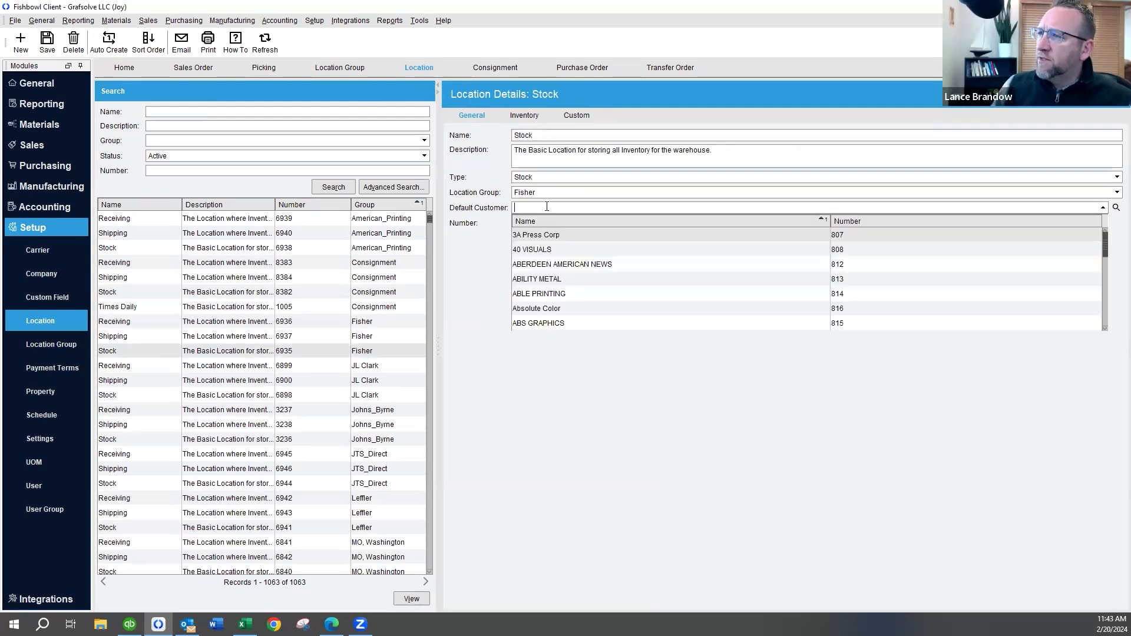
left_click(468, 274)
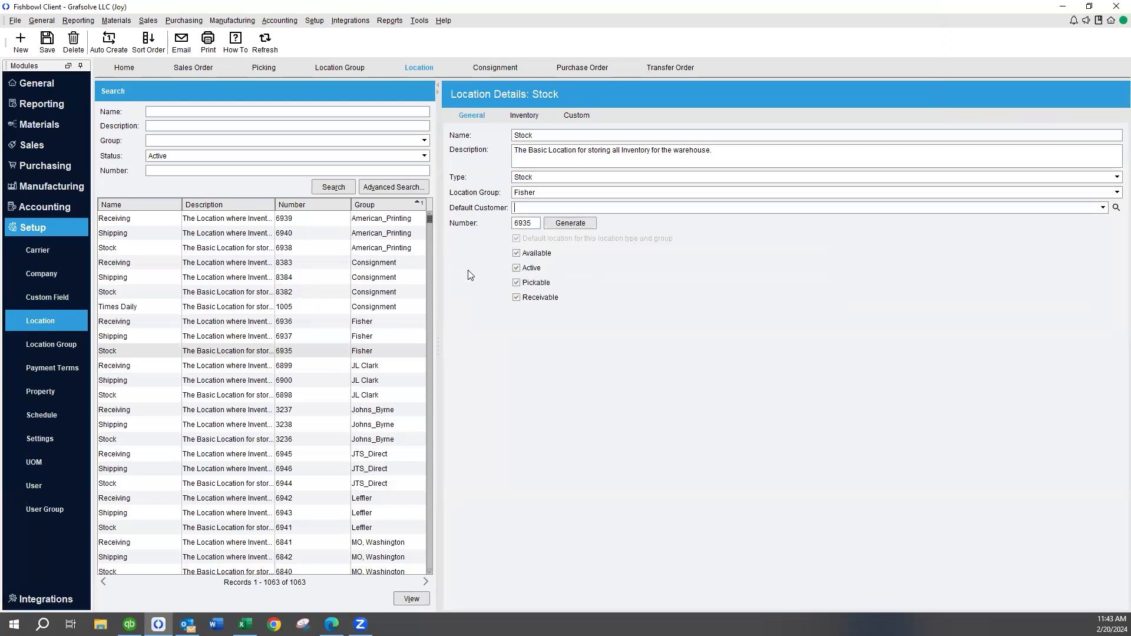
type("Fish")
left_click(535, 248)
type("Fisher")
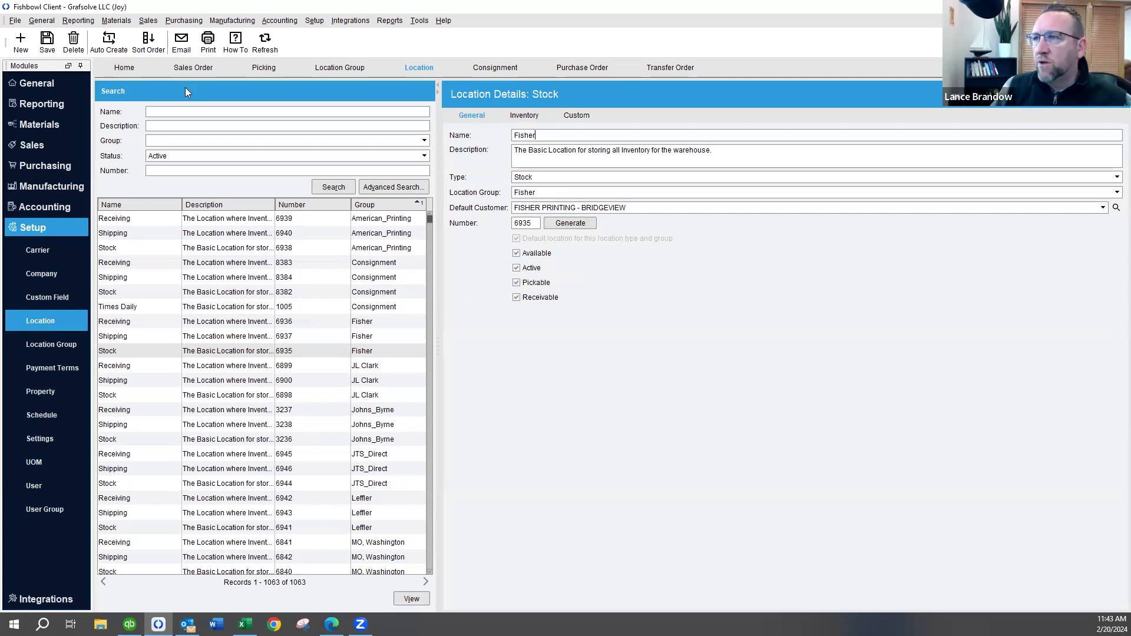
left_click(47, 42)
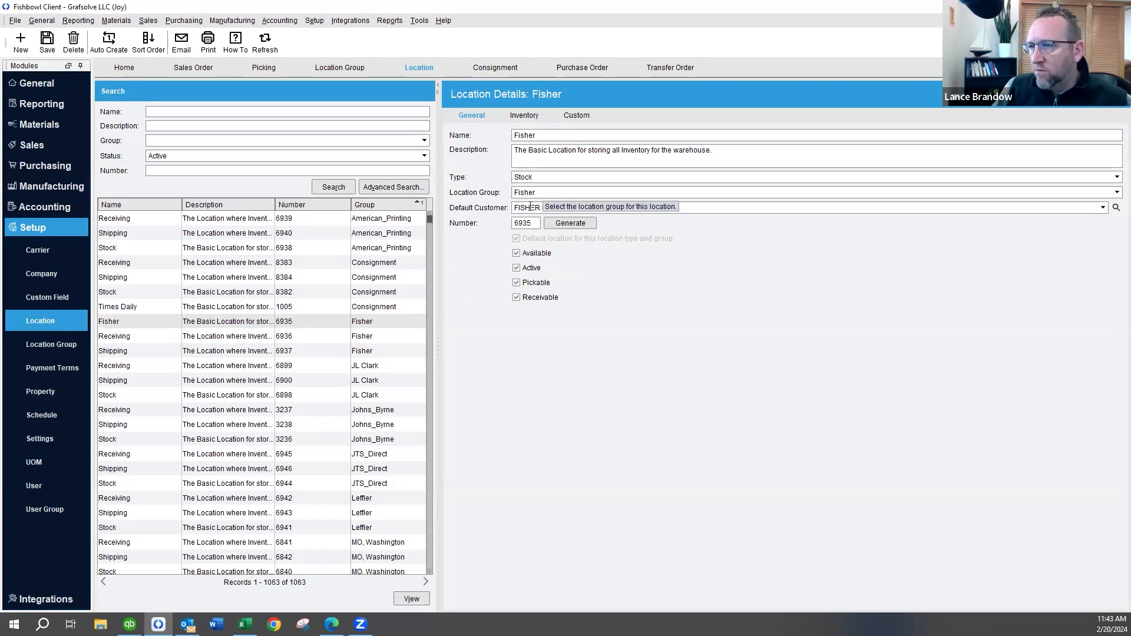
Create and save a new location named stock in the Fisher group as the default for its type and group
left_click(220, 352)
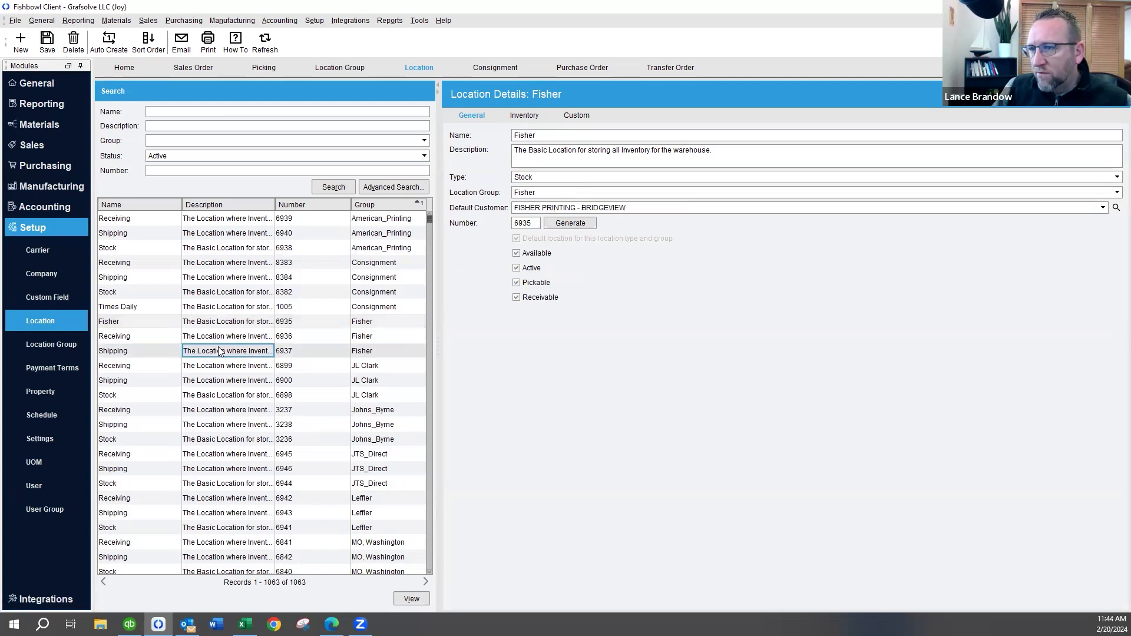
left_click(213, 338)
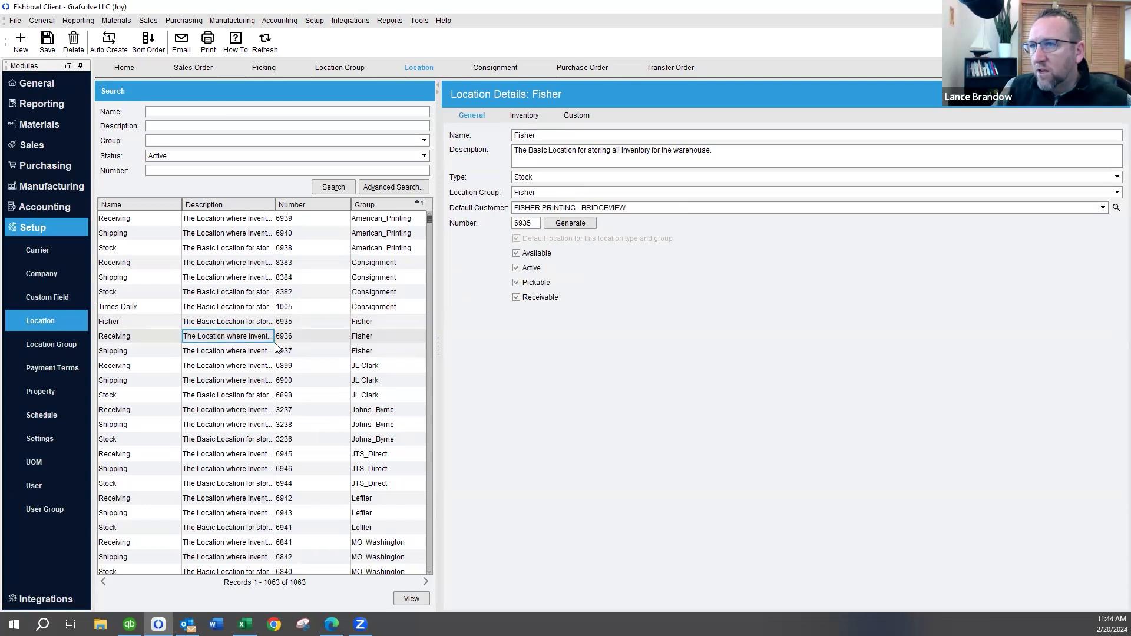
left_click(17, 40)
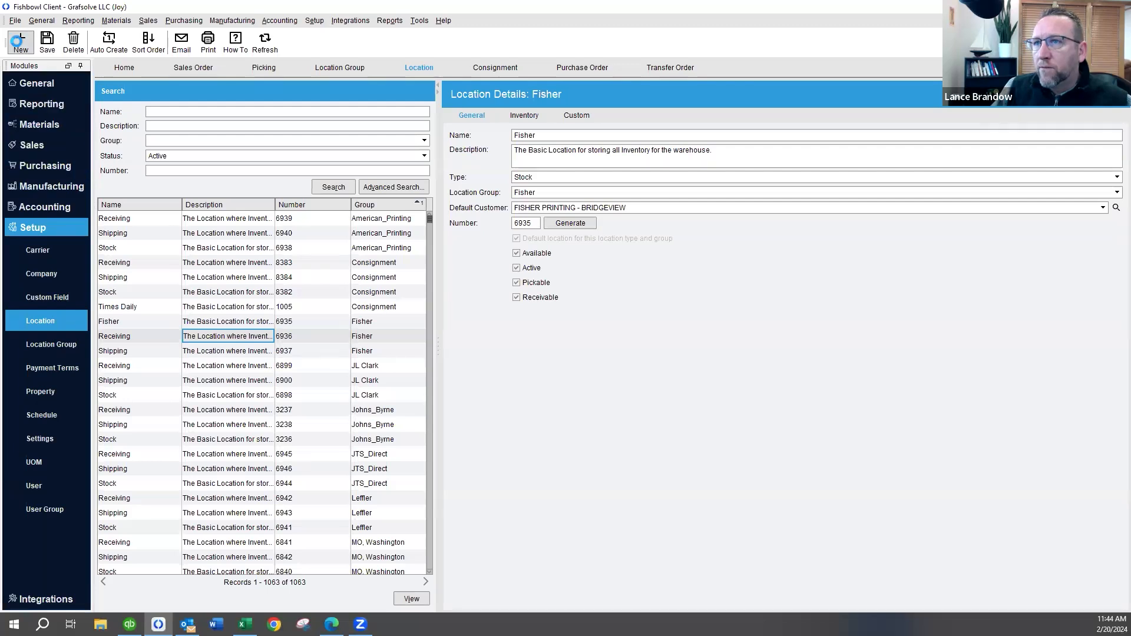
type("stock")
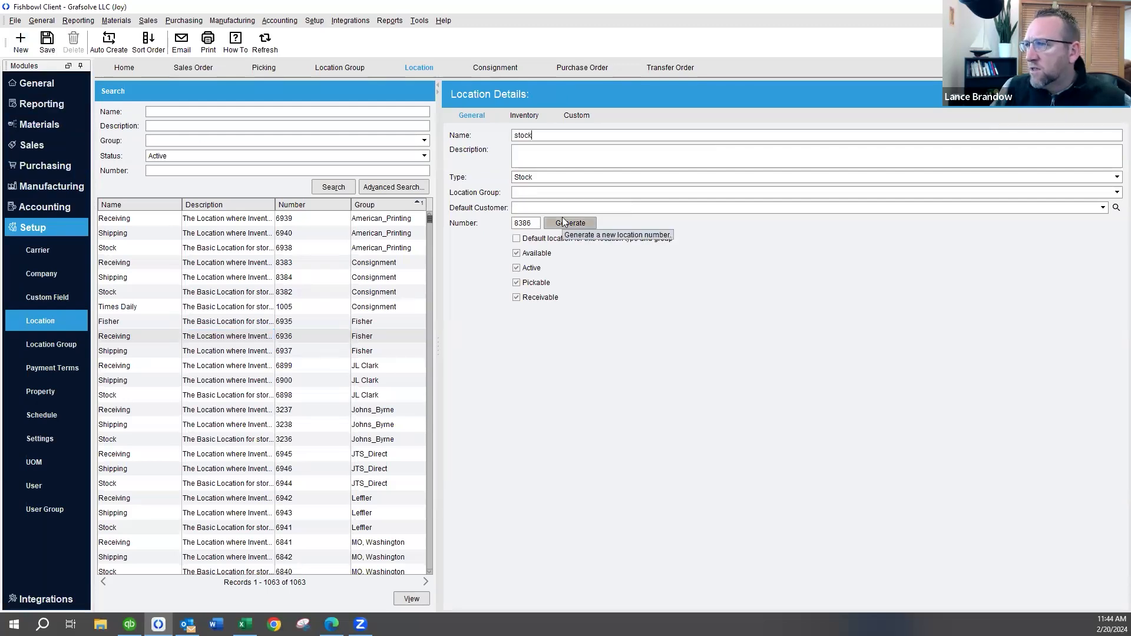
left_click(528, 191)
type("fish")
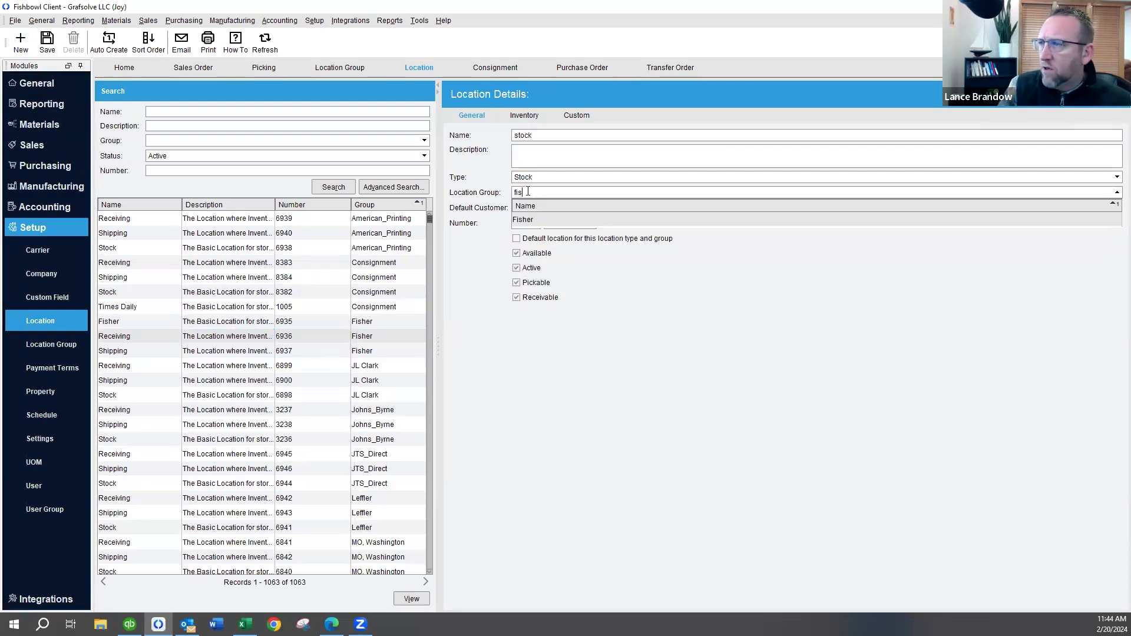
left_click(526, 221)
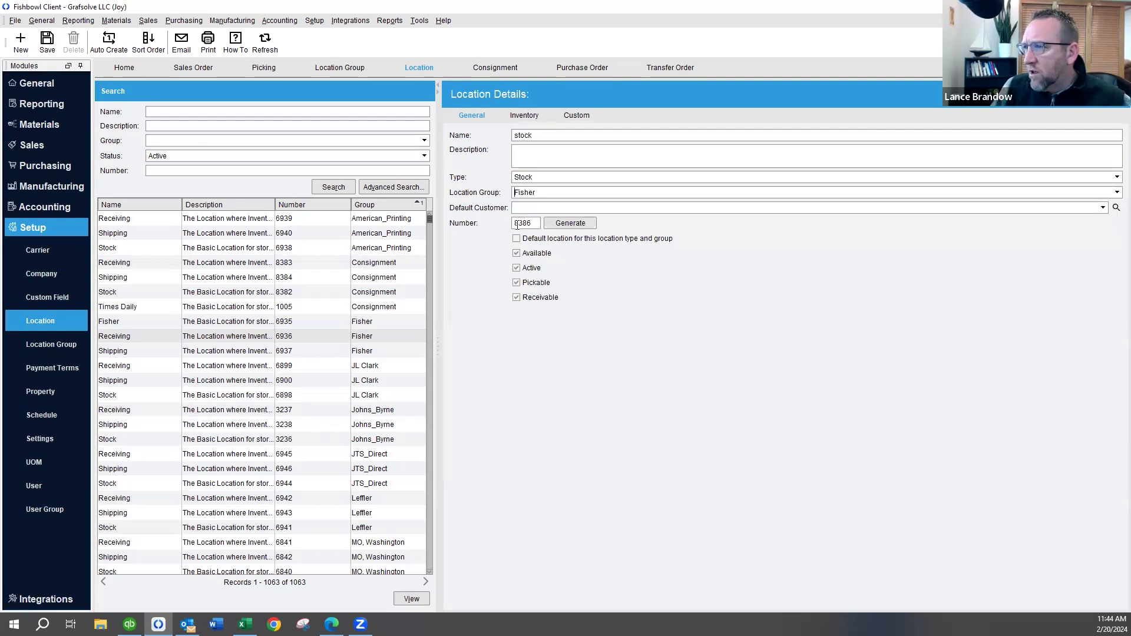
left_click(517, 239)
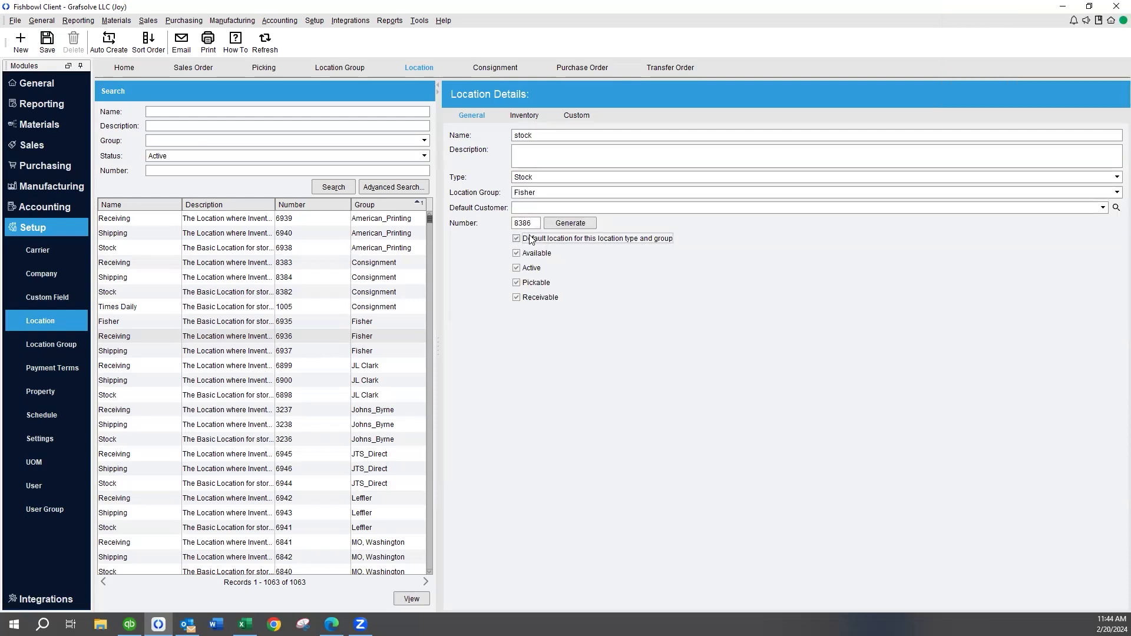
left_click(47, 41)
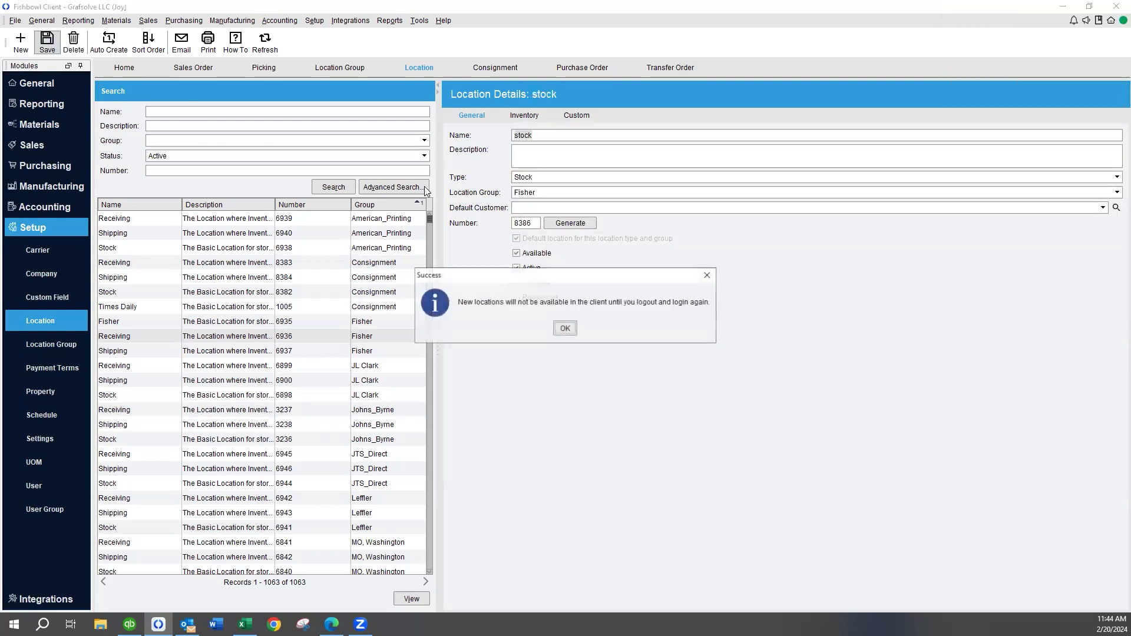
left_click(565, 328)
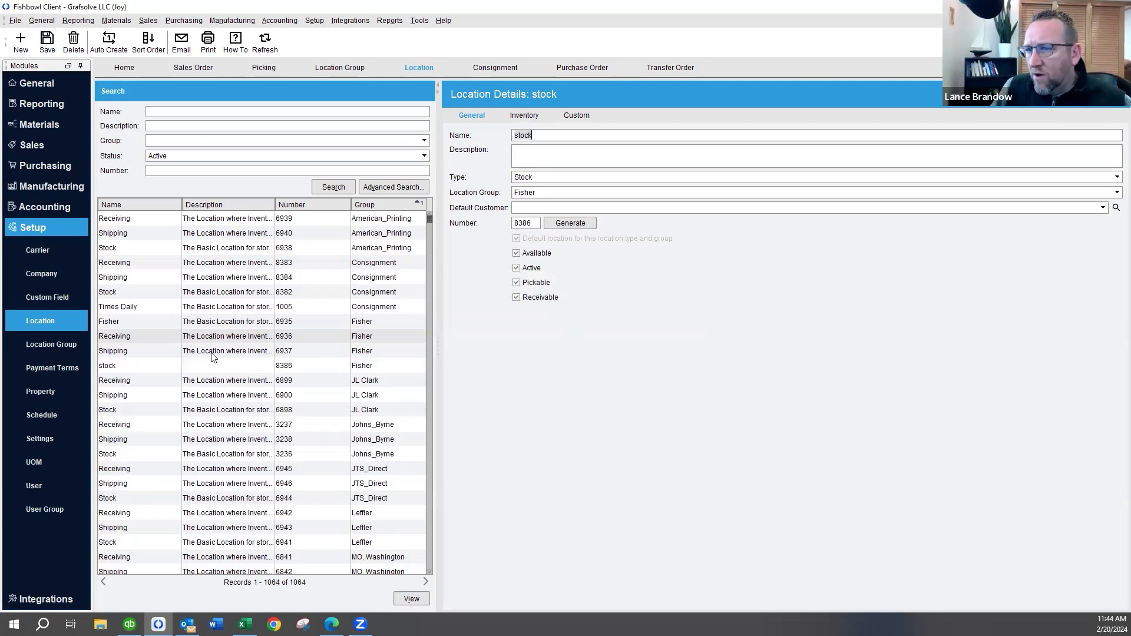
Change the Fisher location's type to Consignment and its location group to Consignment, and save it
left_click(224, 323)
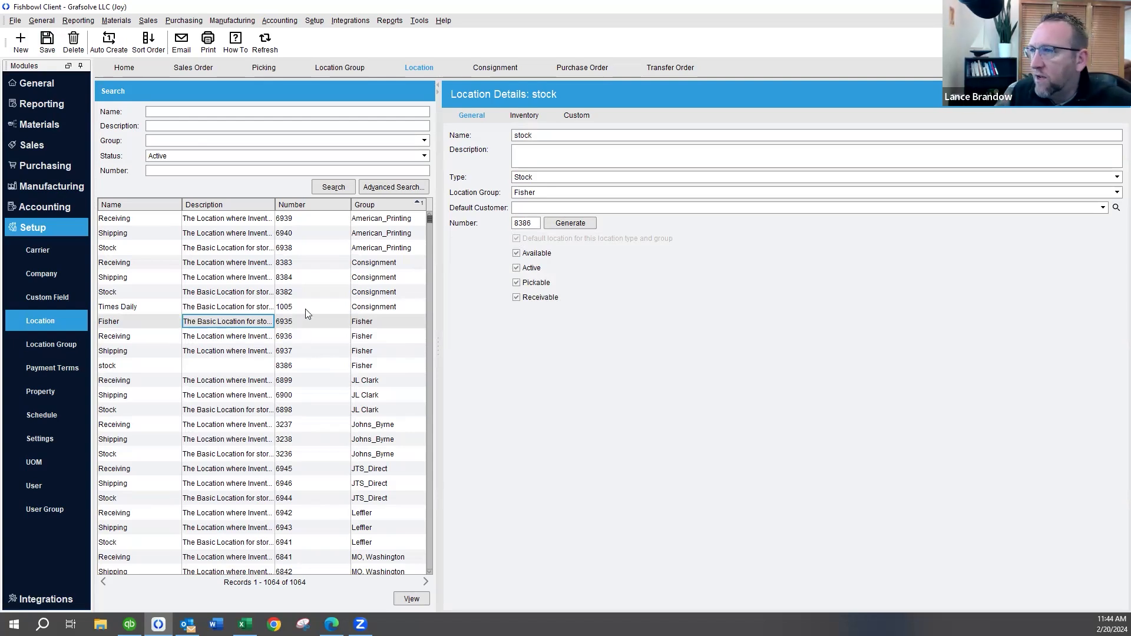
left_click(533, 205)
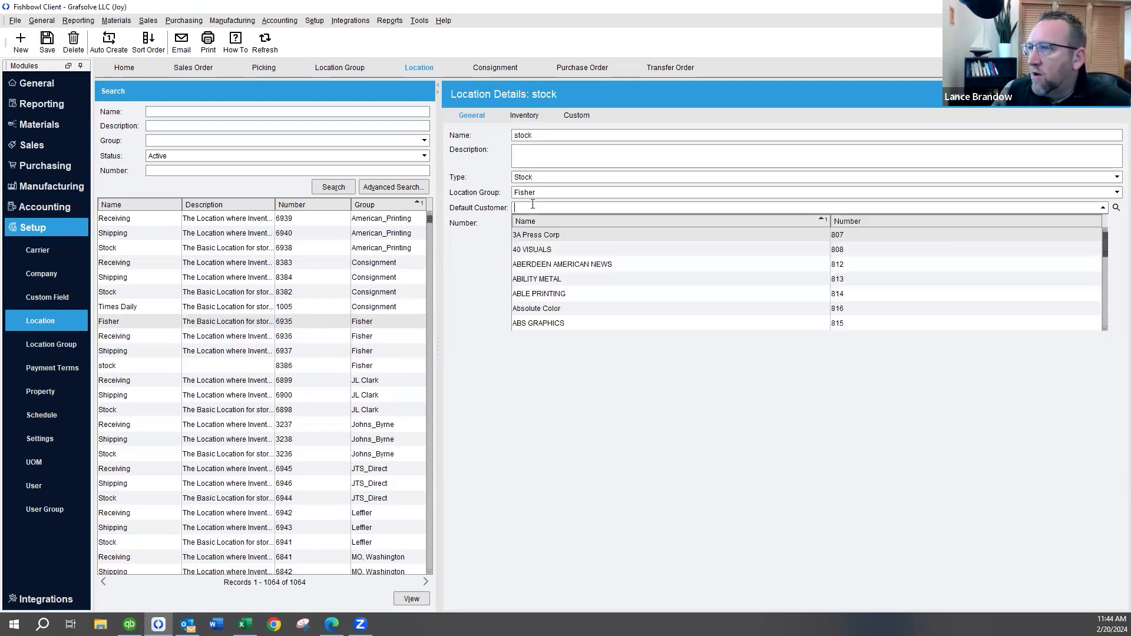
left_click(221, 323)
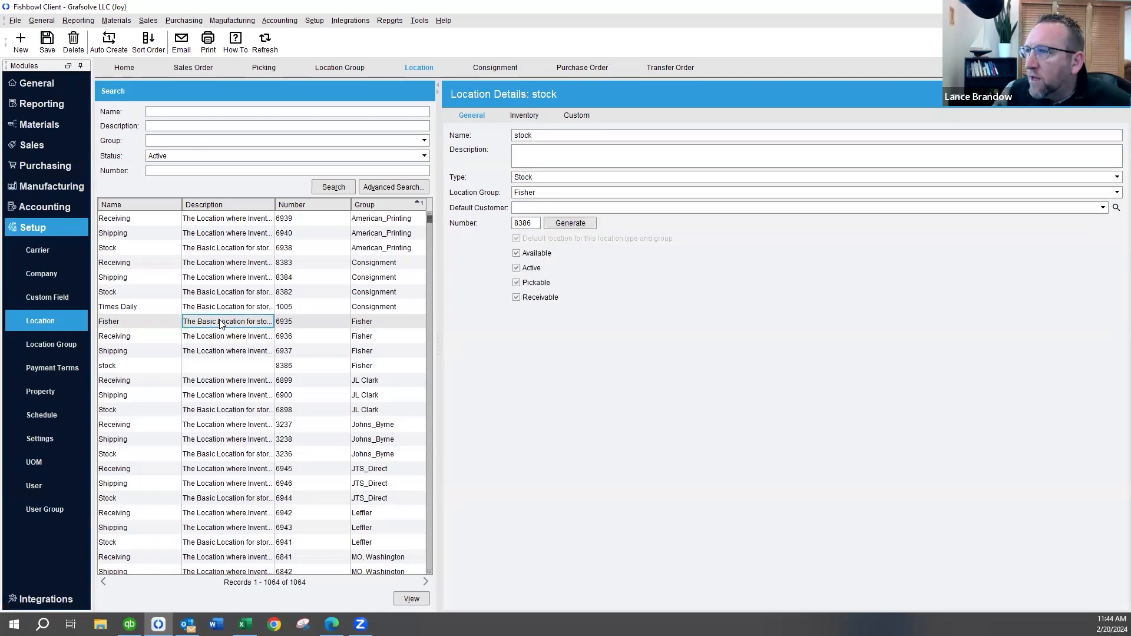
left_click(545, 191)
type("con")
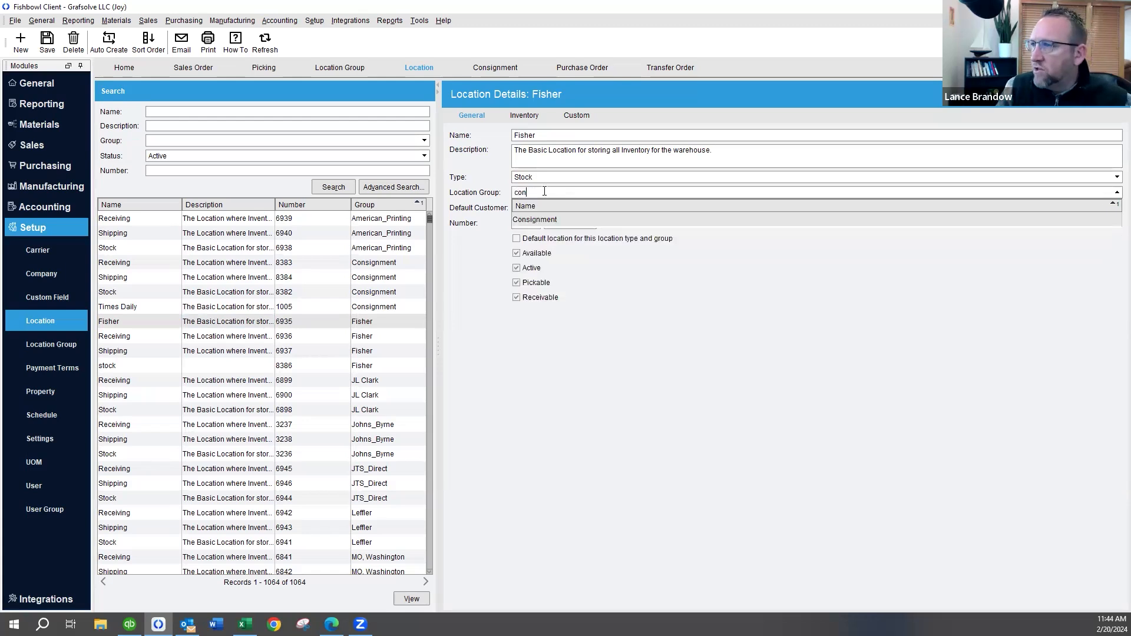
left_click(537, 220)
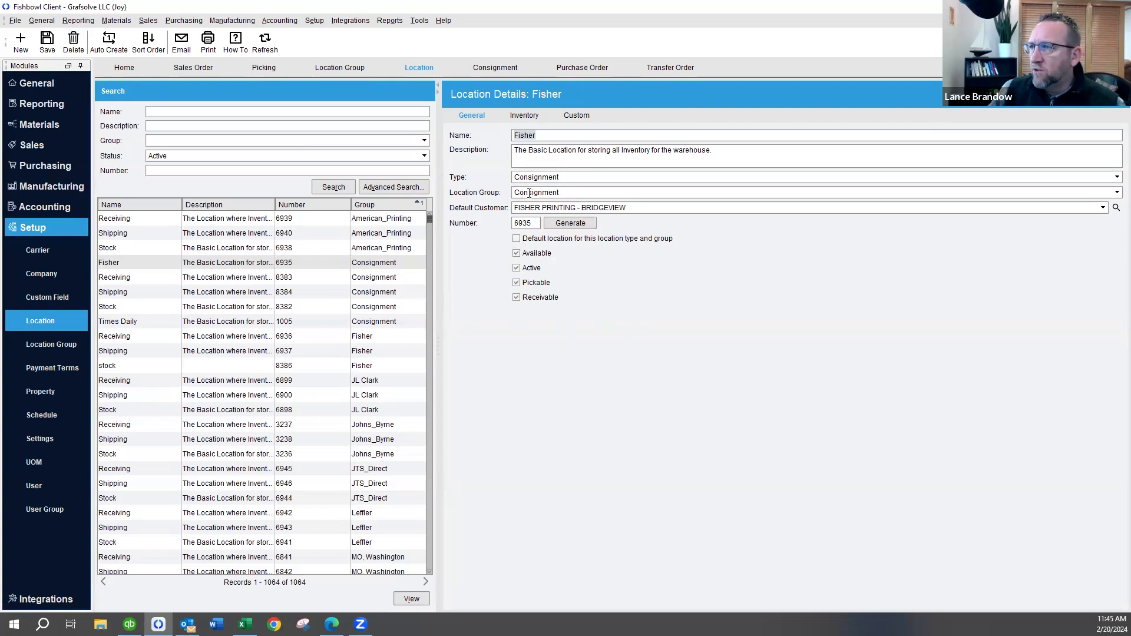
Check the list of consignment locations in the Consignment module, widening the search list and selecting Times Daily
left_click(490, 69)
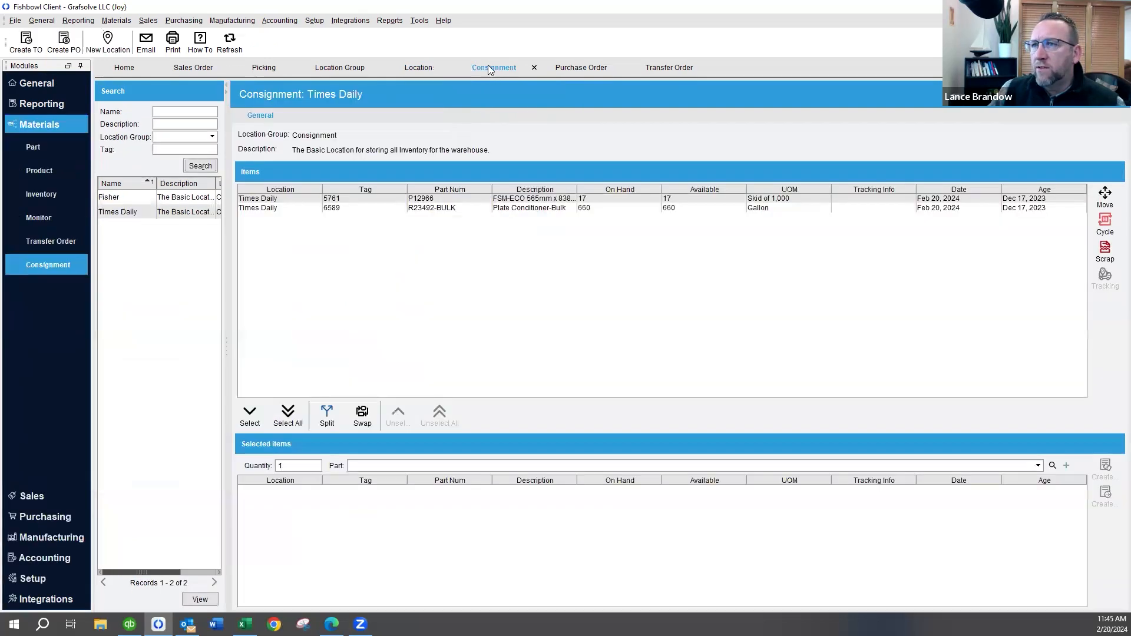
left_click_drag(225, 263, 340, 262)
left_click(196, 211)
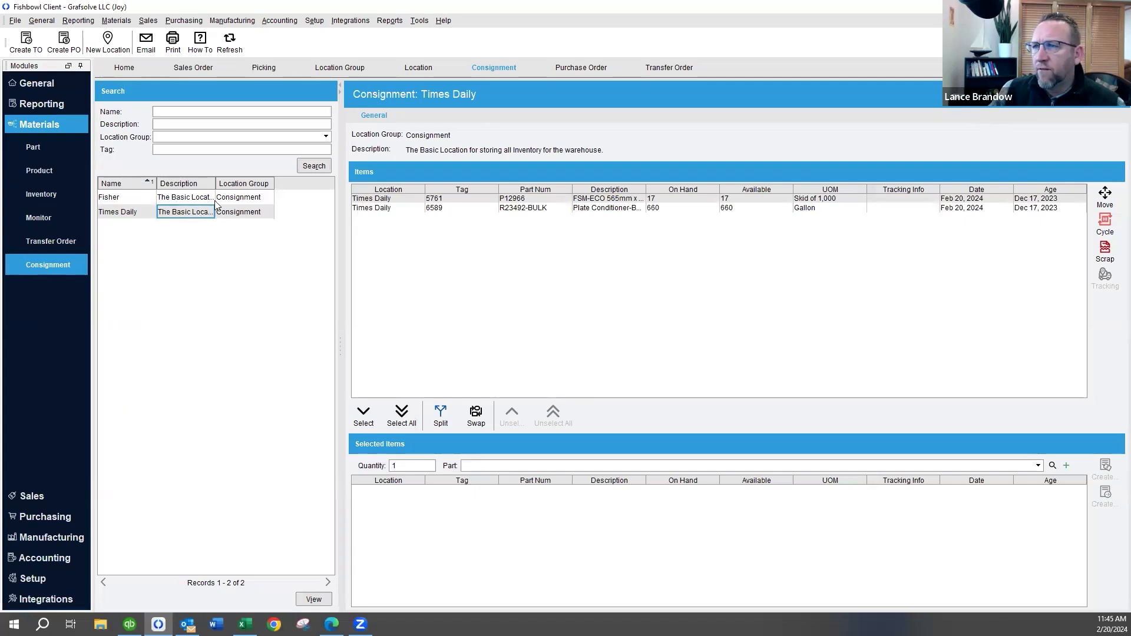